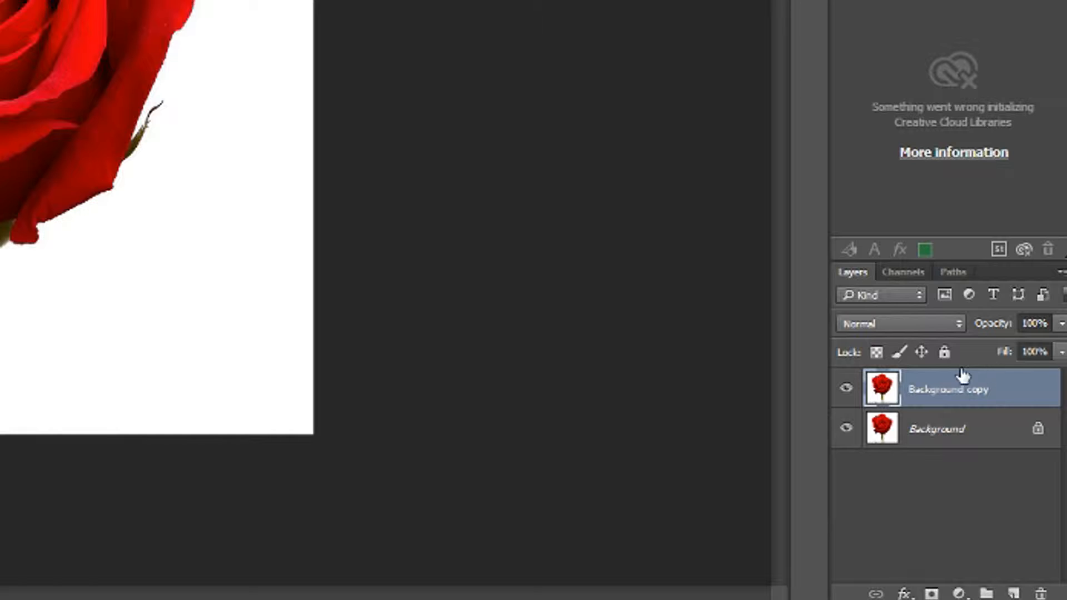
pyautogui.doubleClick(966, 392)
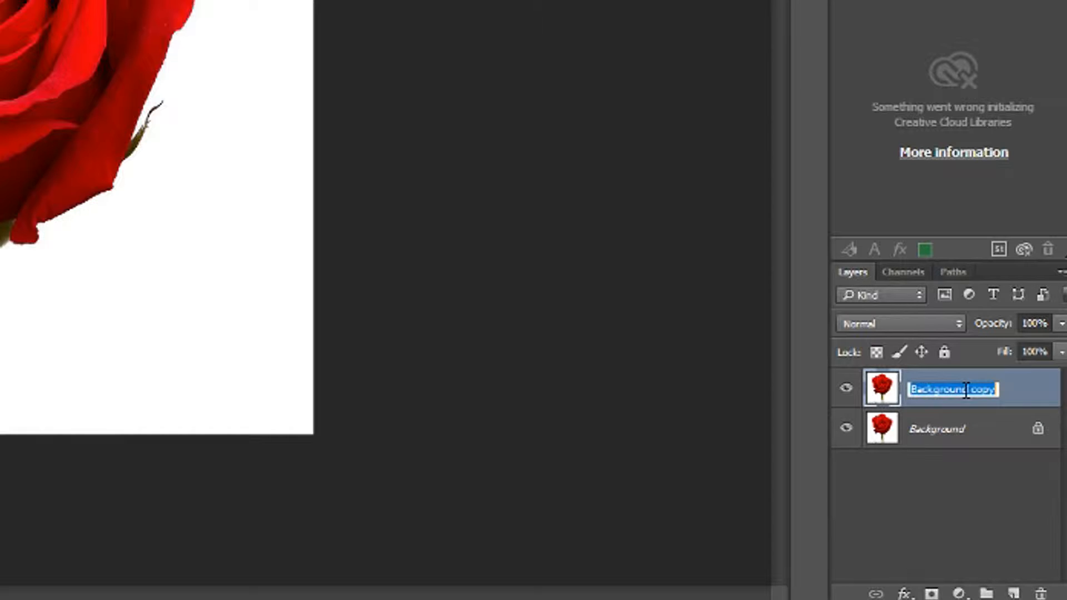
pyautogui.click(954, 465)
pyautogui.rightClick(959, 395)
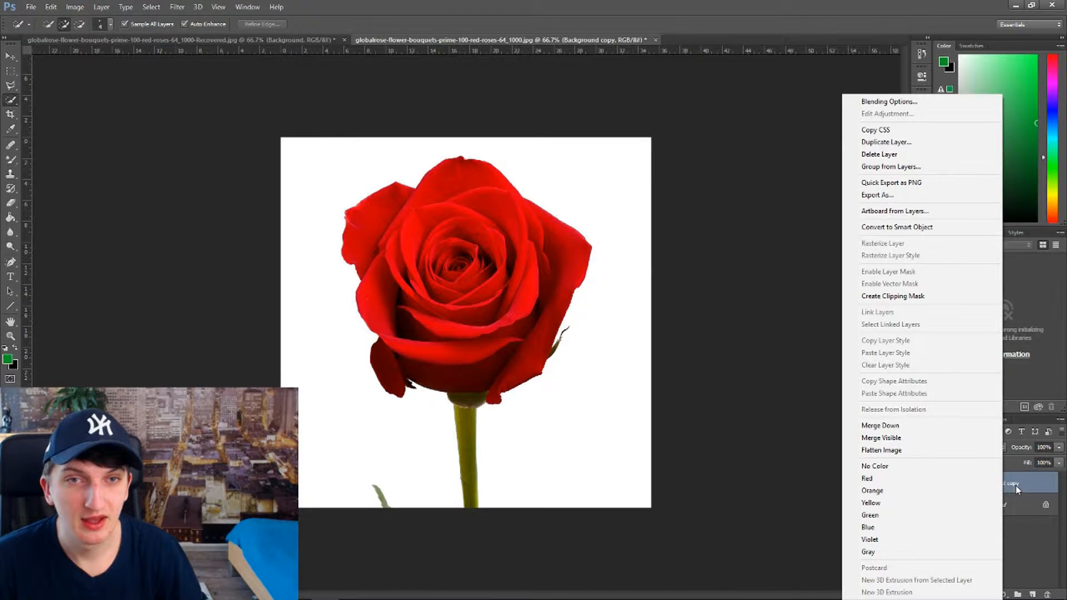
pyautogui.click(982, 394)
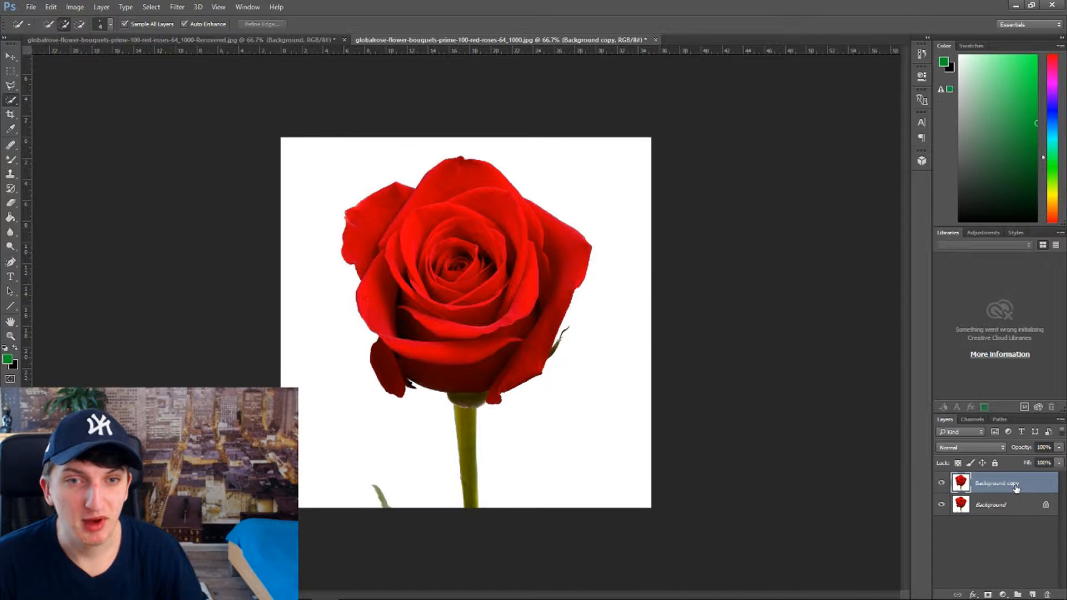
# Rename the Background copy layer as Coloring.
pyautogui.doubleClick(1015, 485)
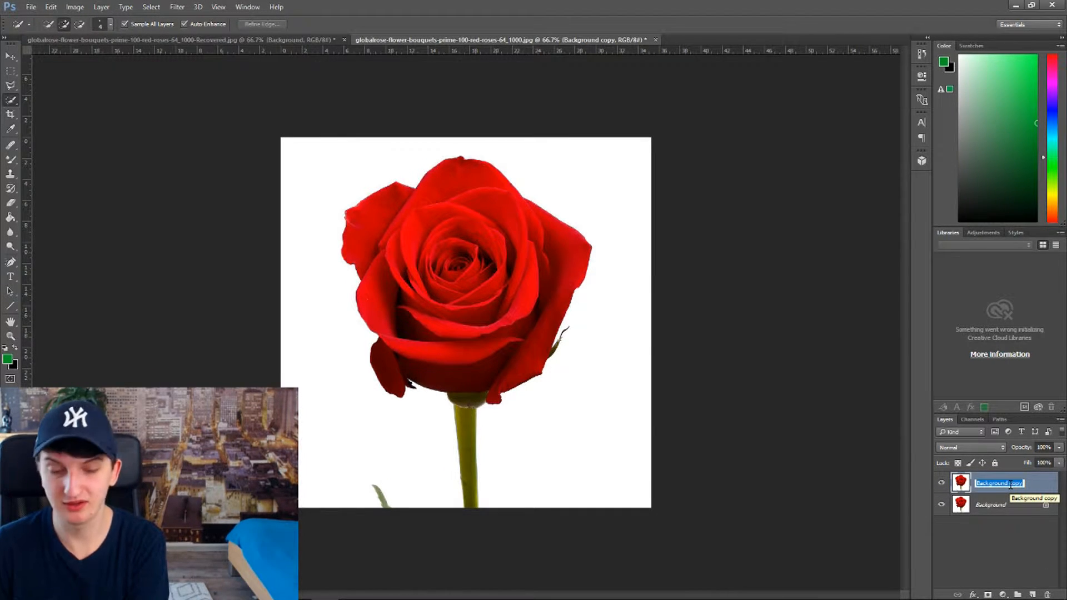
pyautogui.write('Coloring')
pyautogui.press('Return')
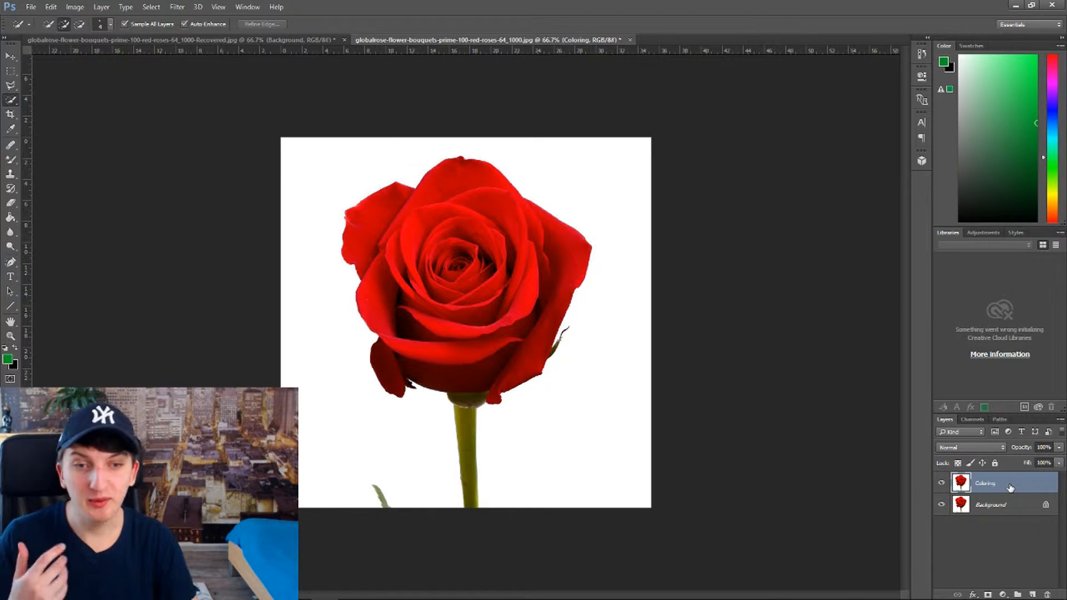
pyautogui.click(997, 544)
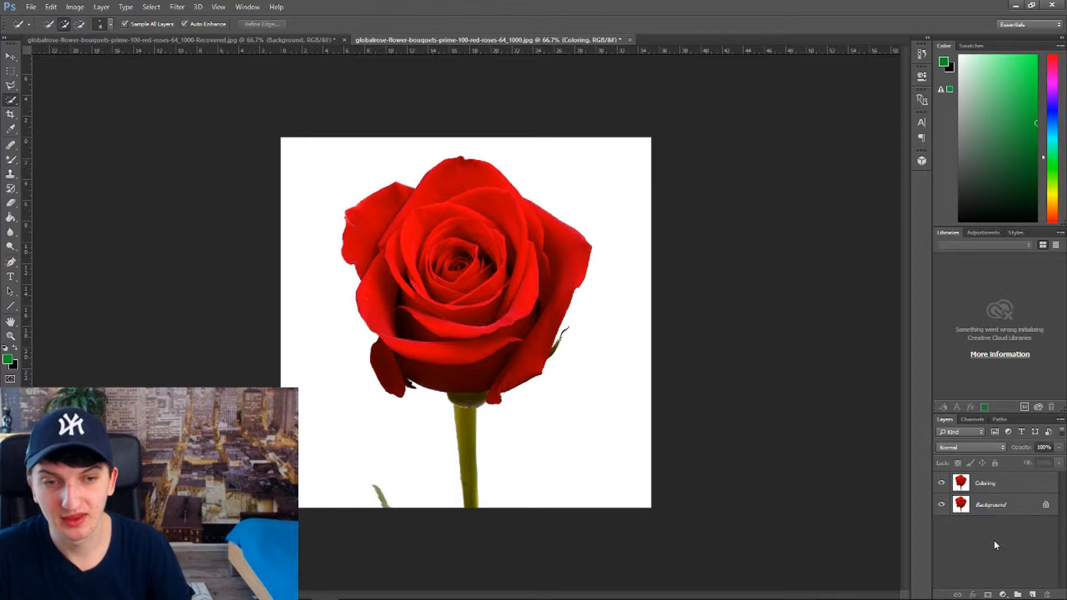
# Start Replace Color on the Coloring layer and sample a red petal of the rose as the color to replace.
pyautogui.click(1001, 491)
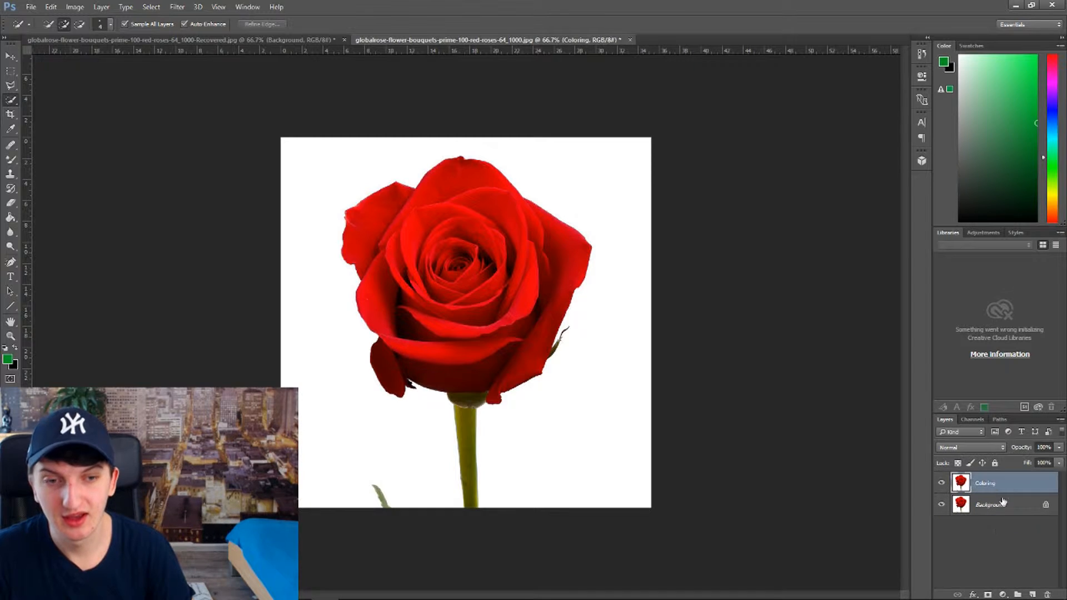
pyautogui.click(74, 11)
pyautogui.moveTo(131, 39)
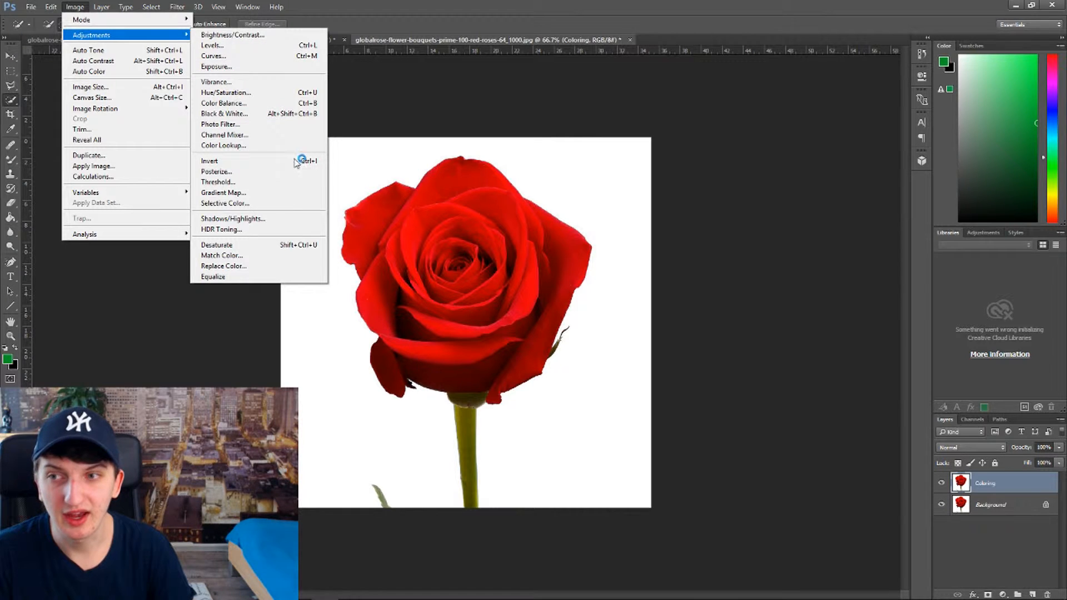
pyautogui.click(288, 267)
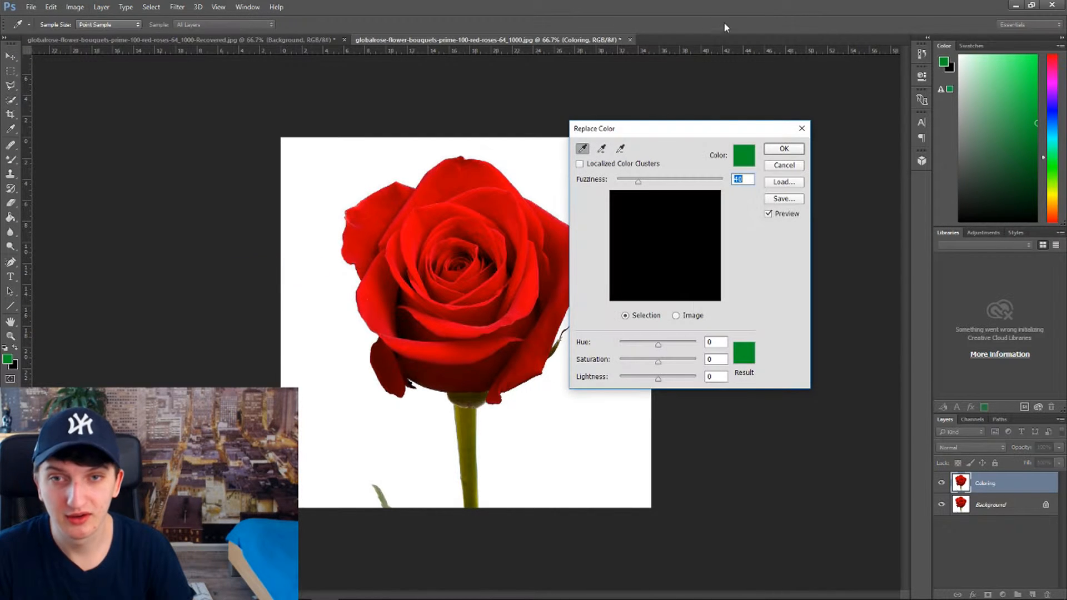
pyautogui.moveTo(671, 131); pyautogui.dragTo(748, 255)
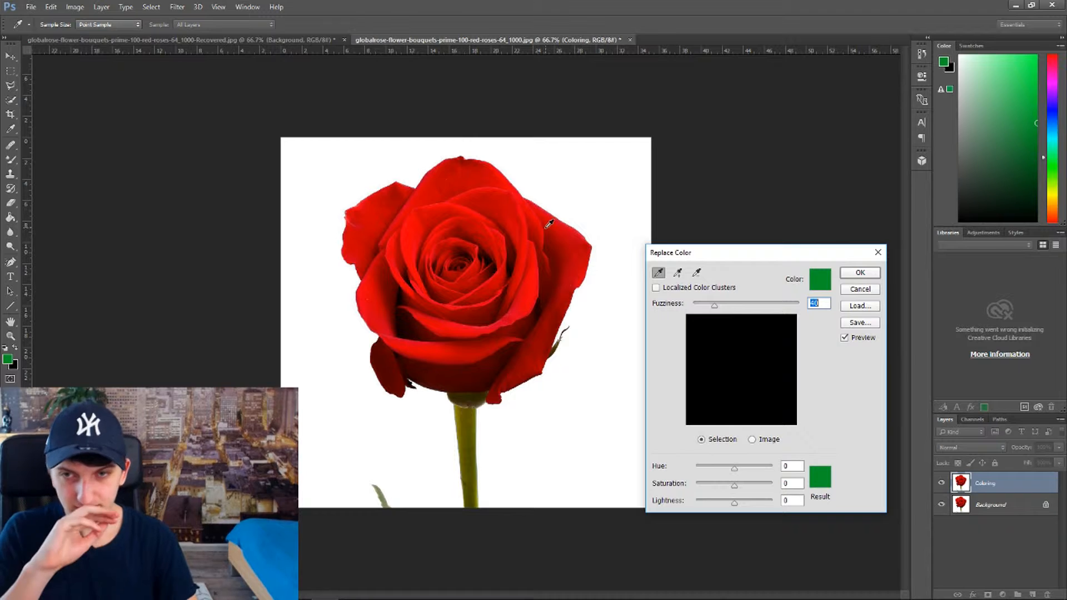
pyautogui.click(506, 203)
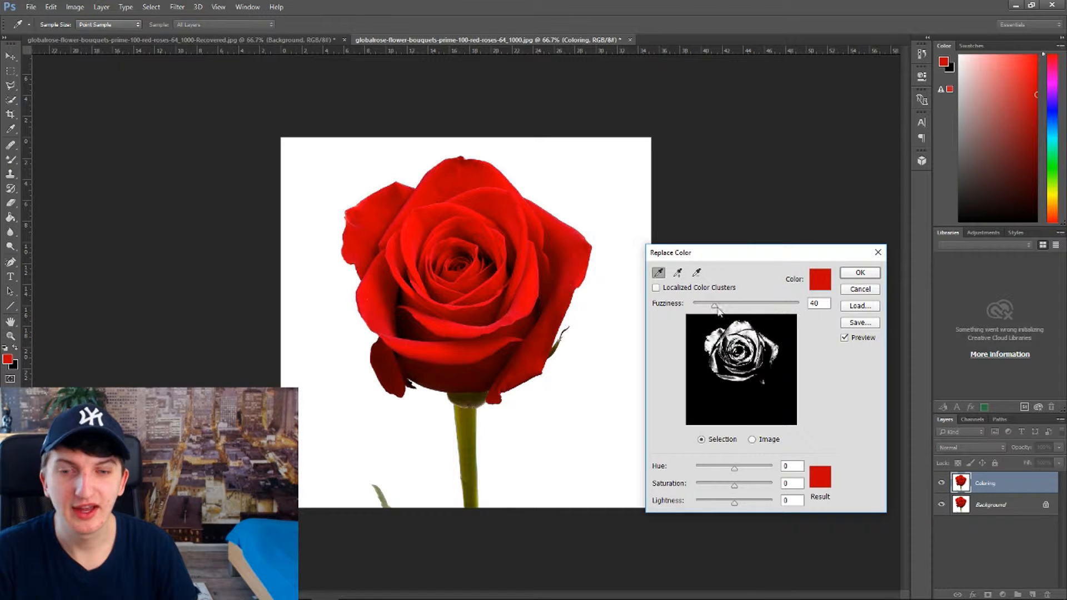
# Raise the Replace Color fuzziness to 171 so that more of the rose's red is selected.
pyautogui.moveTo(734, 257); pyautogui.dragTo(726, 138)
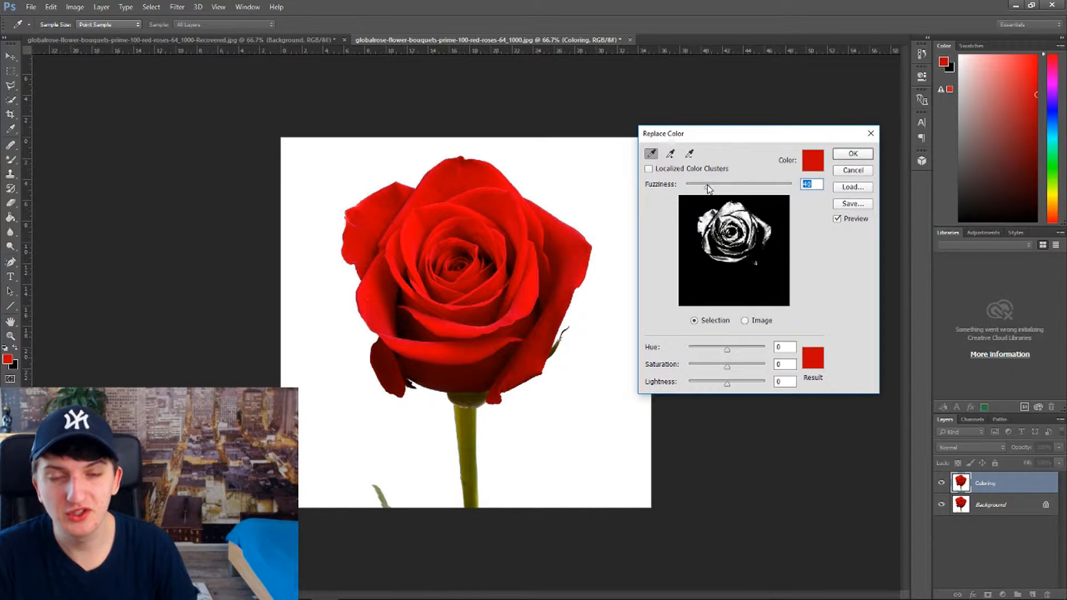
pyautogui.moveTo(736, 139); pyautogui.dragTo(771, 151)
pyautogui.moveTo(743, 199); pyautogui.dragTo(808, 210)
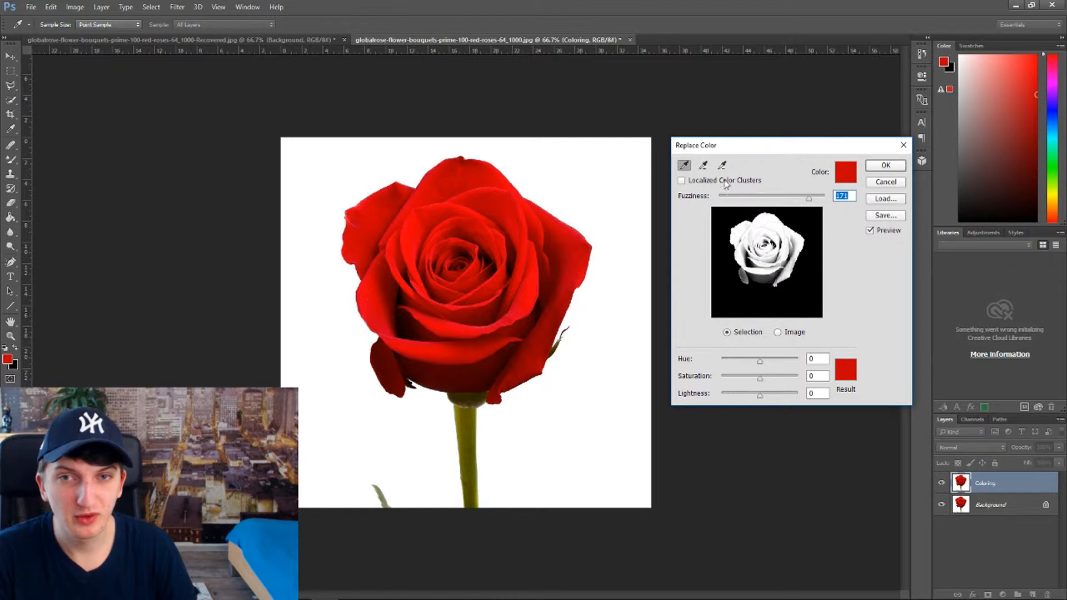
# Add the dark red at the base of the bloom to the color selection and subtract a sample from the lower petals.
pyautogui.click(703, 166)
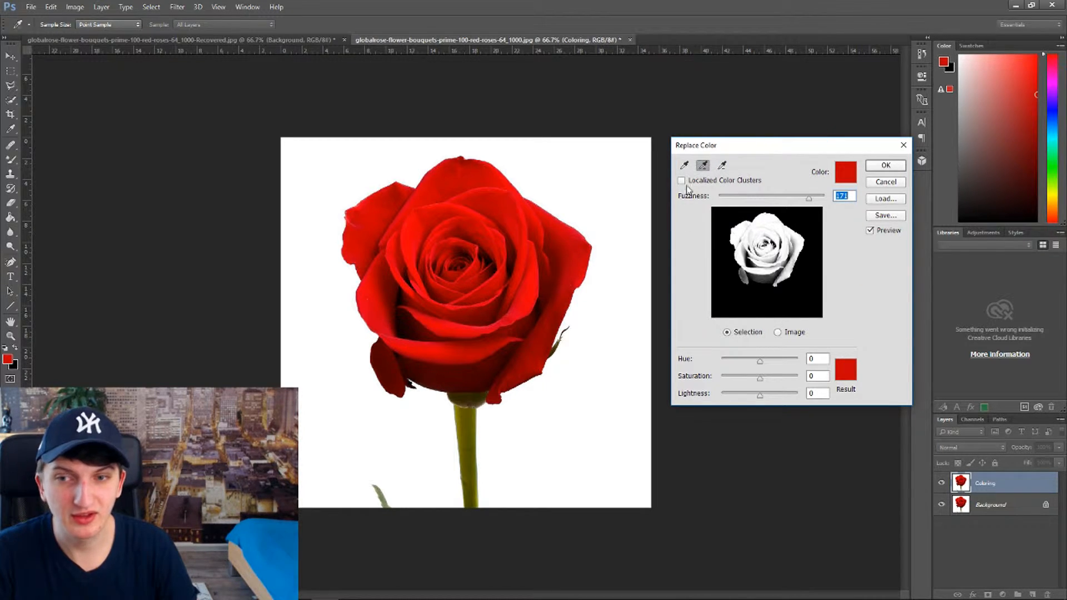
pyautogui.click(477, 379)
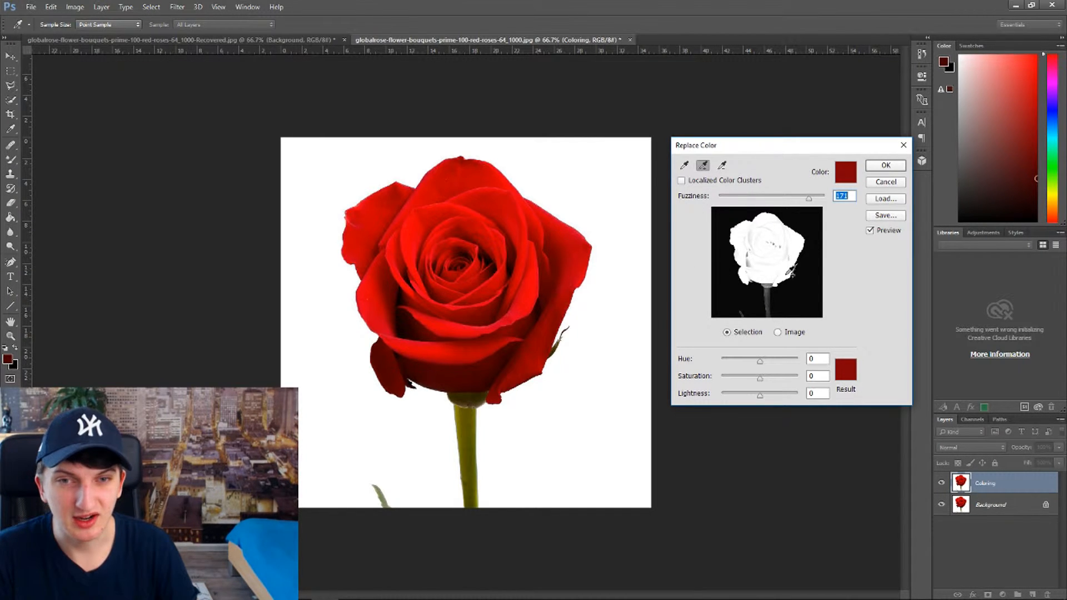
pyautogui.click(722, 166)
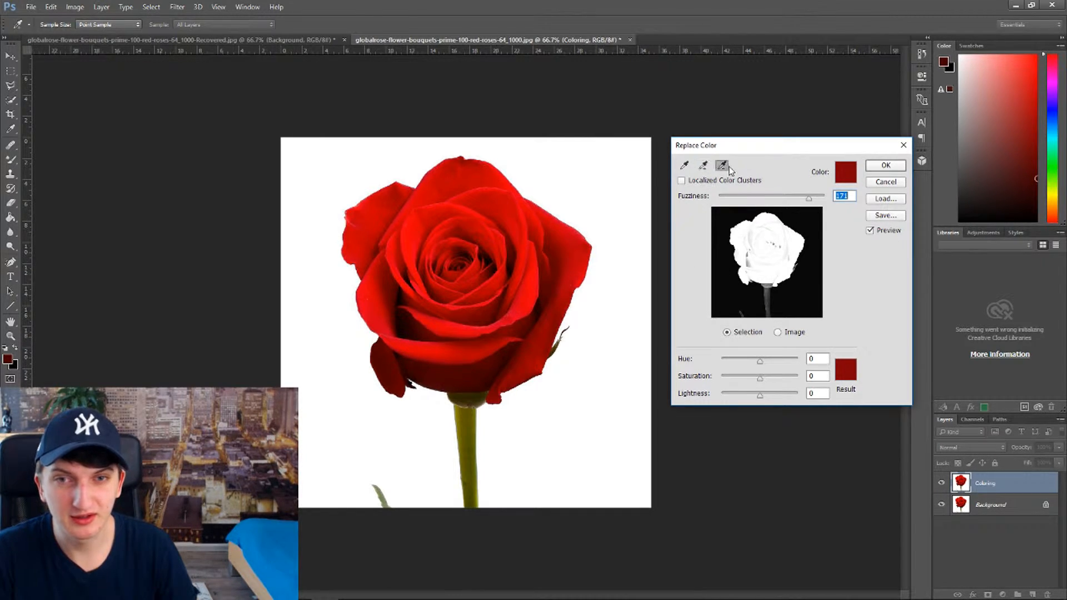
pyautogui.click(493, 356)
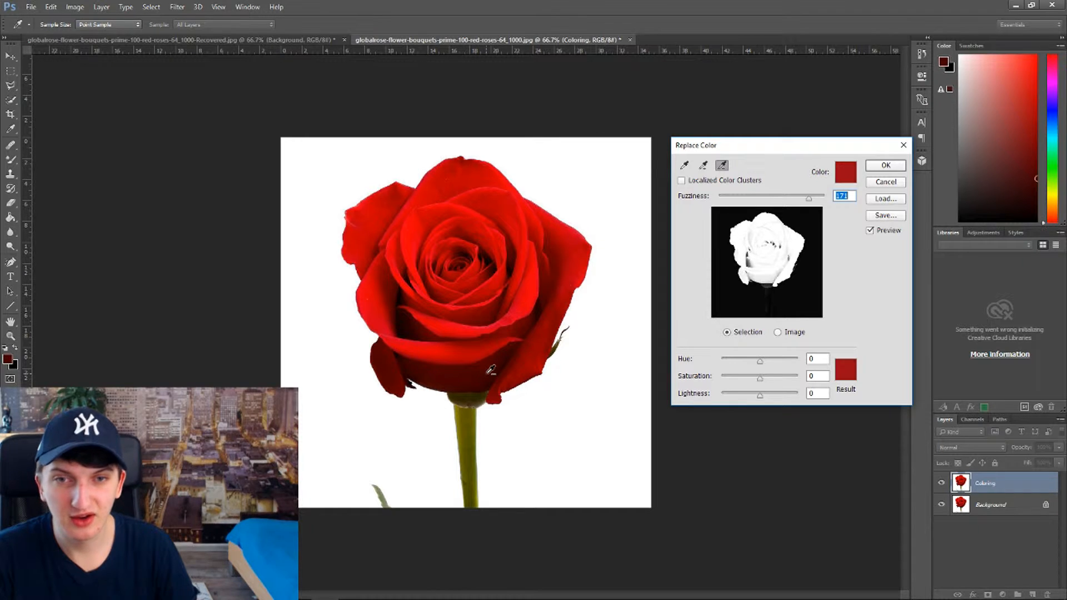
# Try green, light blue and purple as the result color, and accept the dark blue 0b269b.
pyautogui.click(846, 373)
pyautogui.moveTo(305, 251); pyautogui.dragTo(835, 304)
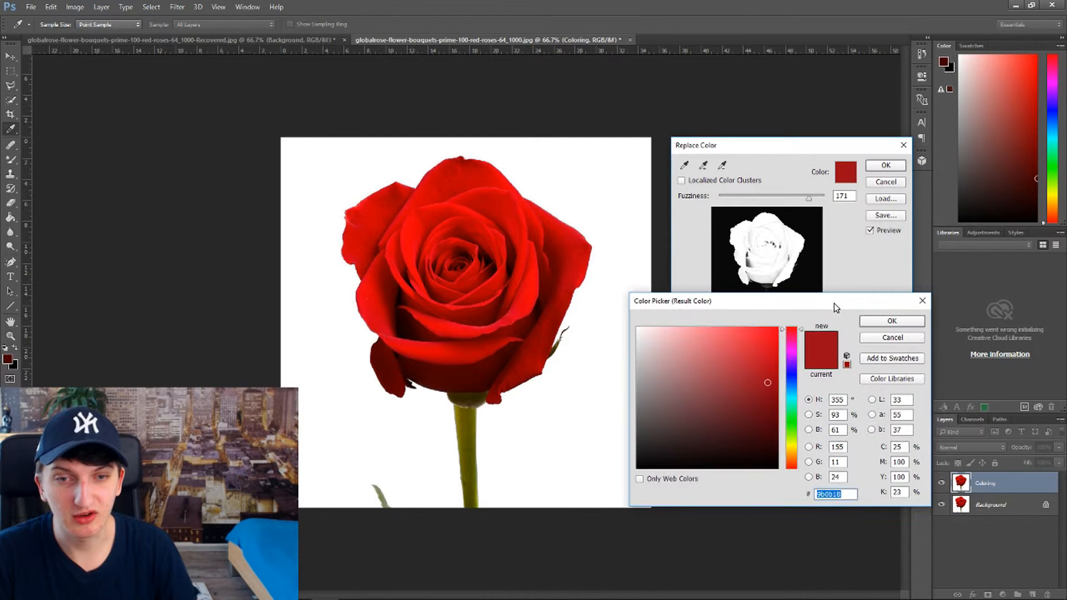
pyautogui.click(792, 422)
pyautogui.click(791, 388)
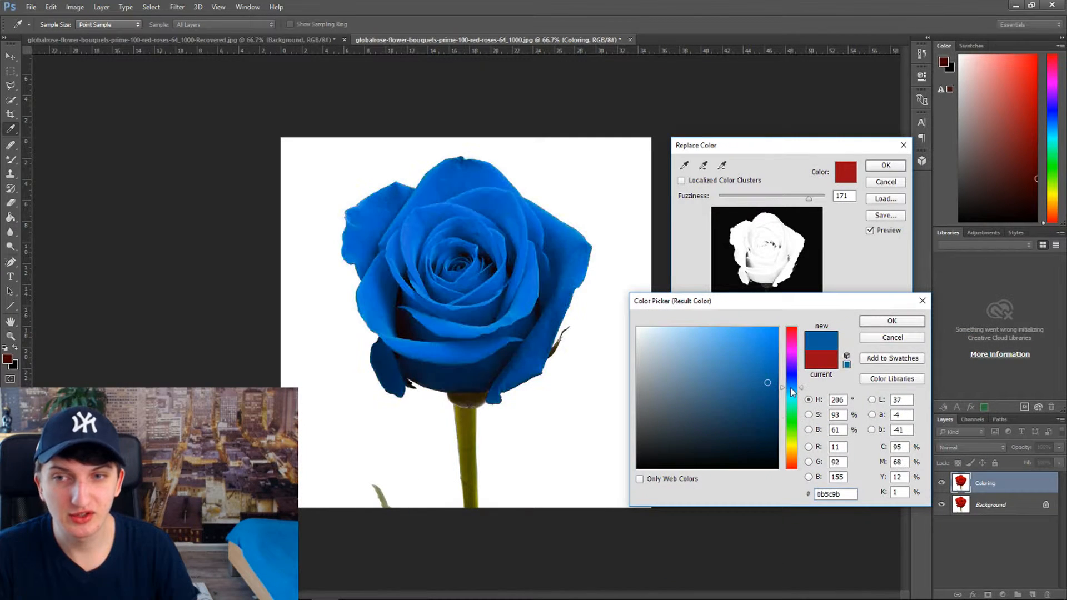
pyautogui.click(792, 357)
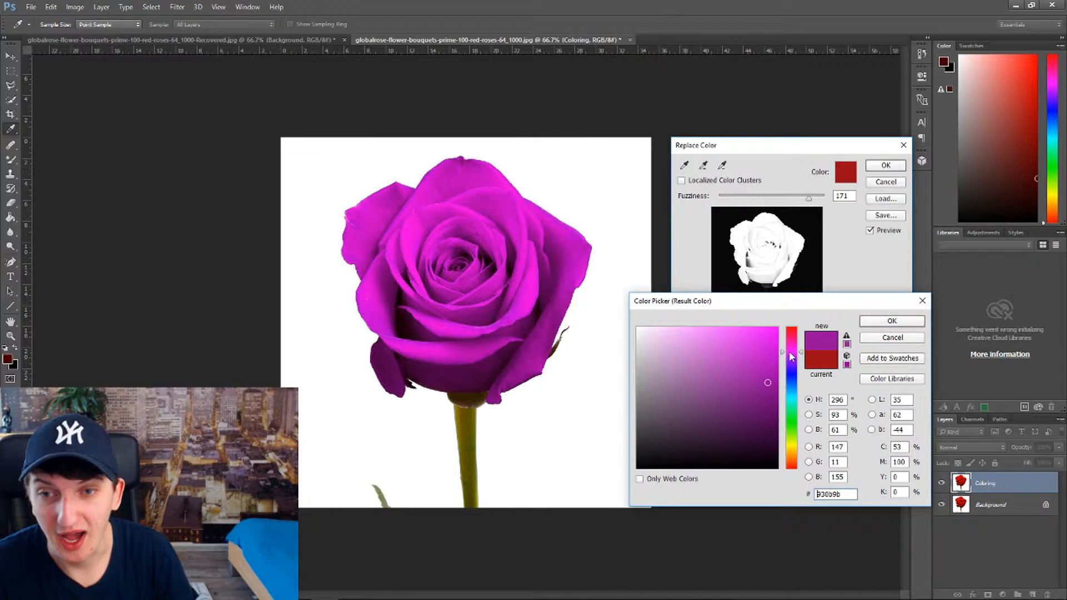
pyautogui.click(794, 382)
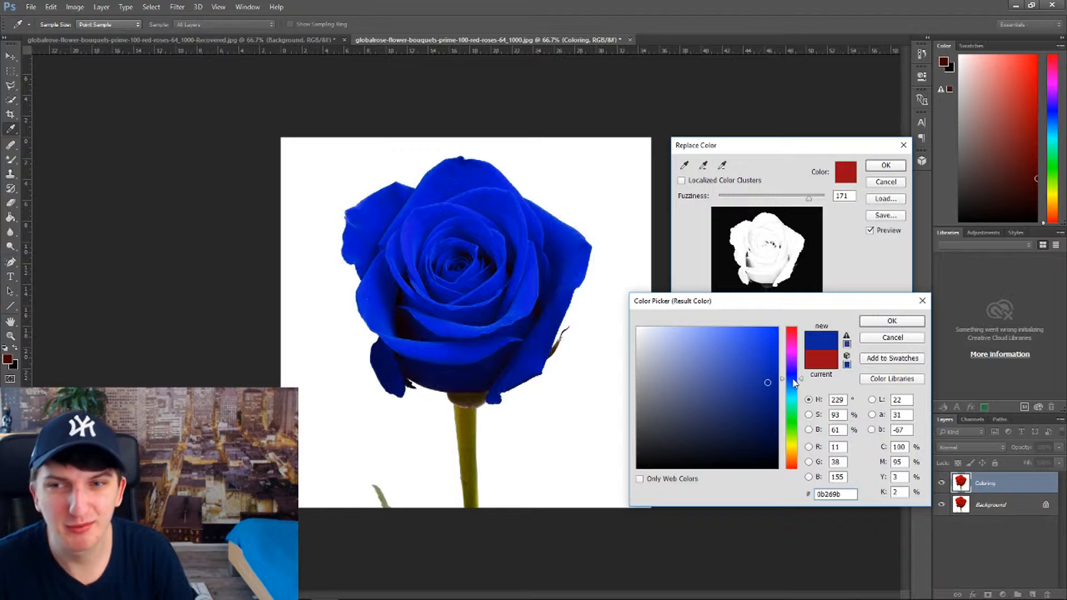
pyautogui.click(873, 322)
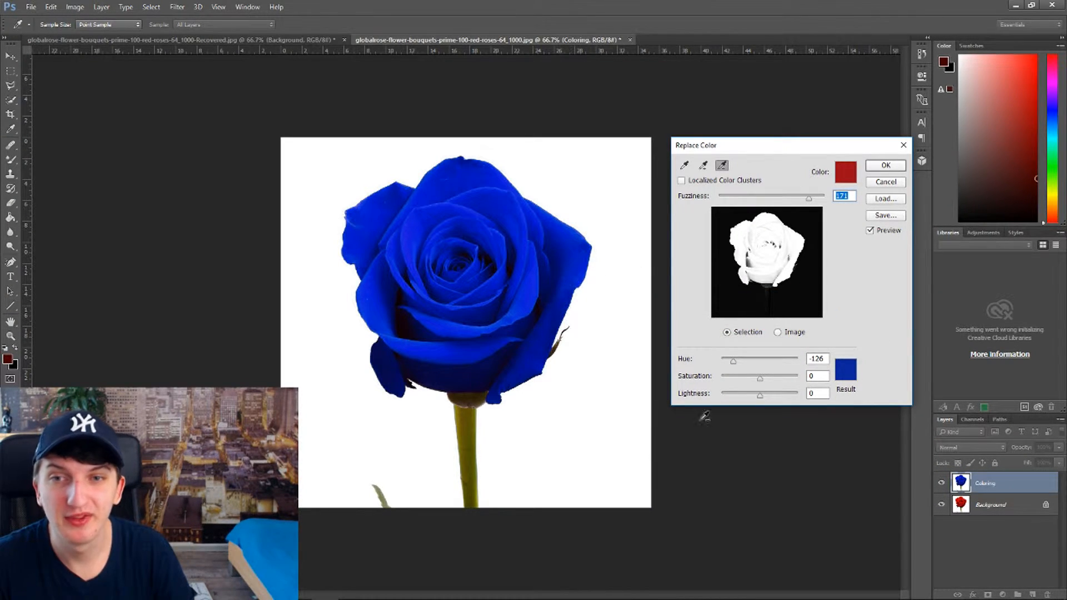
# Set the fuzziness to 200 and try hue -104, saturation +100 and lightness -15 for the replacement color.
pyautogui.moveTo(812, 201); pyautogui.dragTo(827, 232)
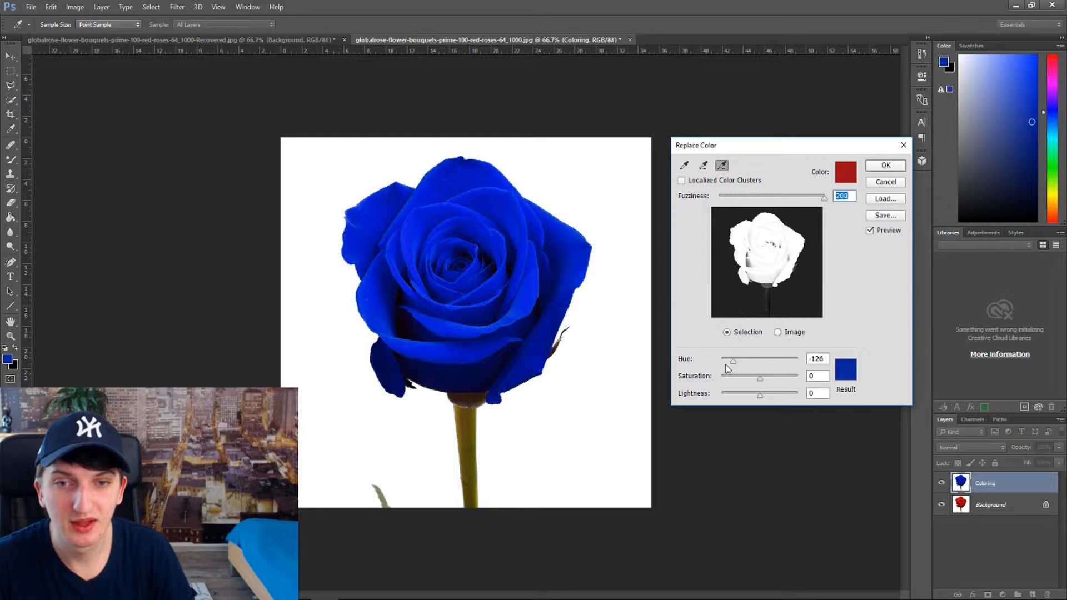
pyautogui.moveTo(732, 361)
pyautogui.mouseDown()
pyautogui.moveTo(807, 363)
pyautogui.moveTo(738, 364)
pyautogui.mouseUp()
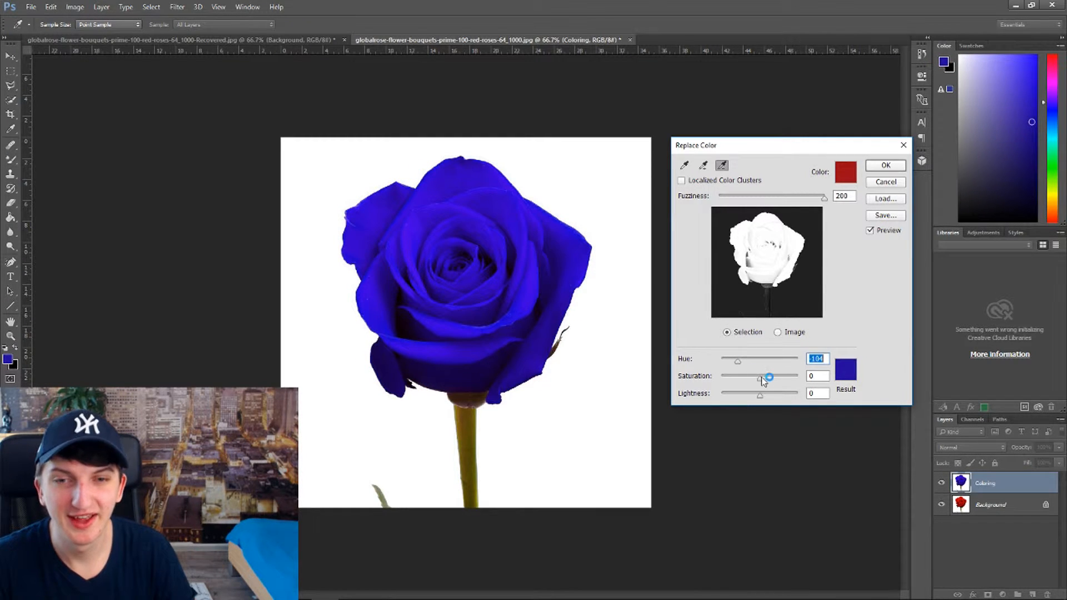
pyautogui.moveTo(760, 379); pyautogui.dragTo(721, 380)
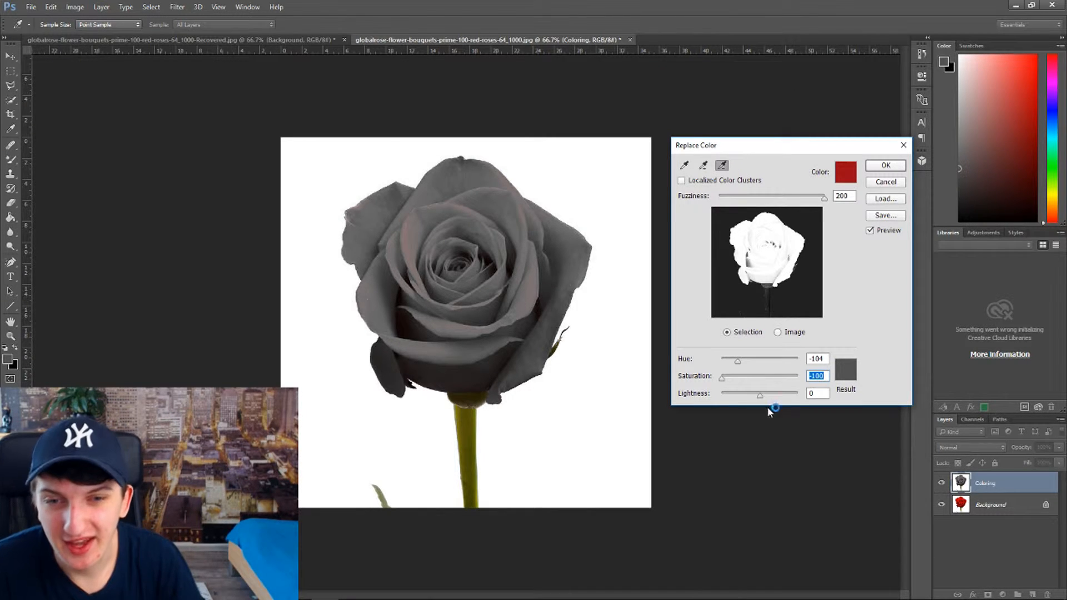
pyautogui.moveTo(762, 398); pyautogui.dragTo(807, 382)
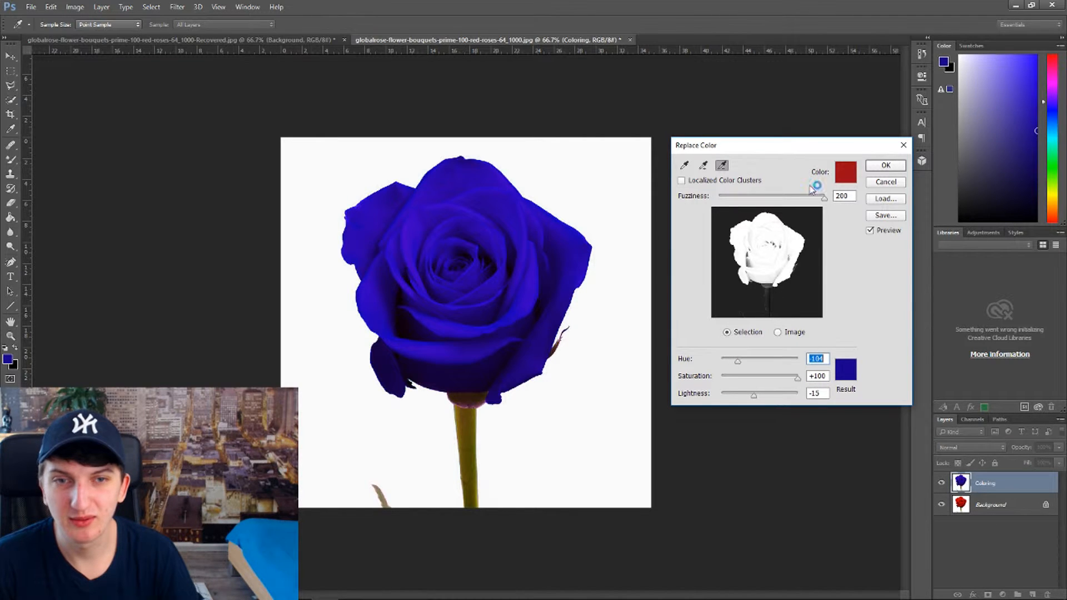
# Pick a brighter blue result color with hue -114, saturation +13 and lightness +8, and apply the color replacement.
pyautogui.click(846, 369)
pyautogui.moveTo(759, 373); pyautogui.dragTo(789, 309)
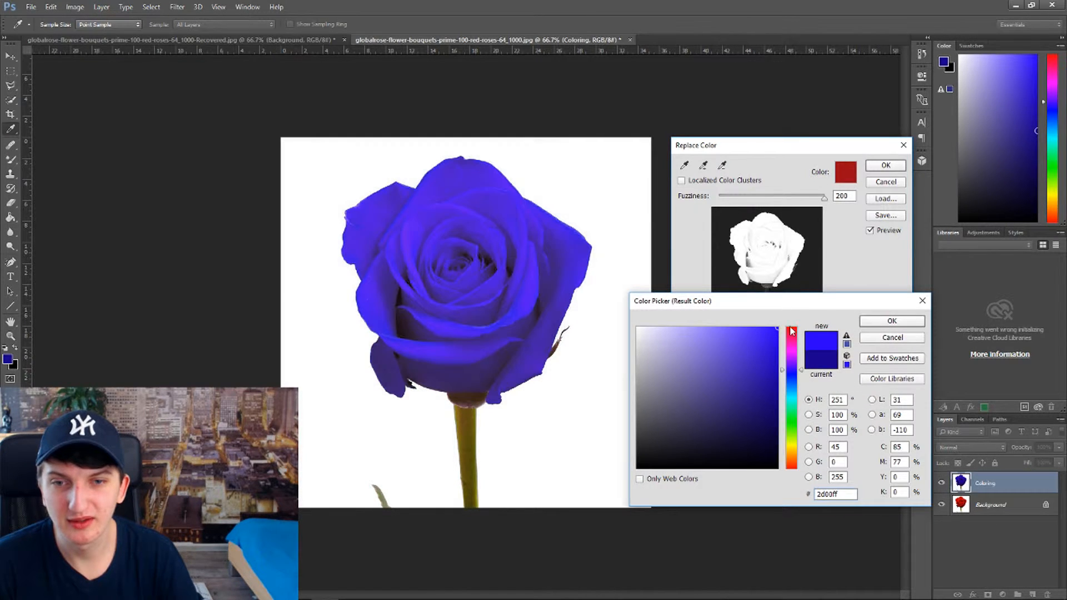
pyautogui.moveTo(760, 355)
pyautogui.mouseDown()
pyautogui.moveTo(780, 343)
pyautogui.moveTo(796, 375)
pyautogui.mouseUp()
pyautogui.click(913, 322)
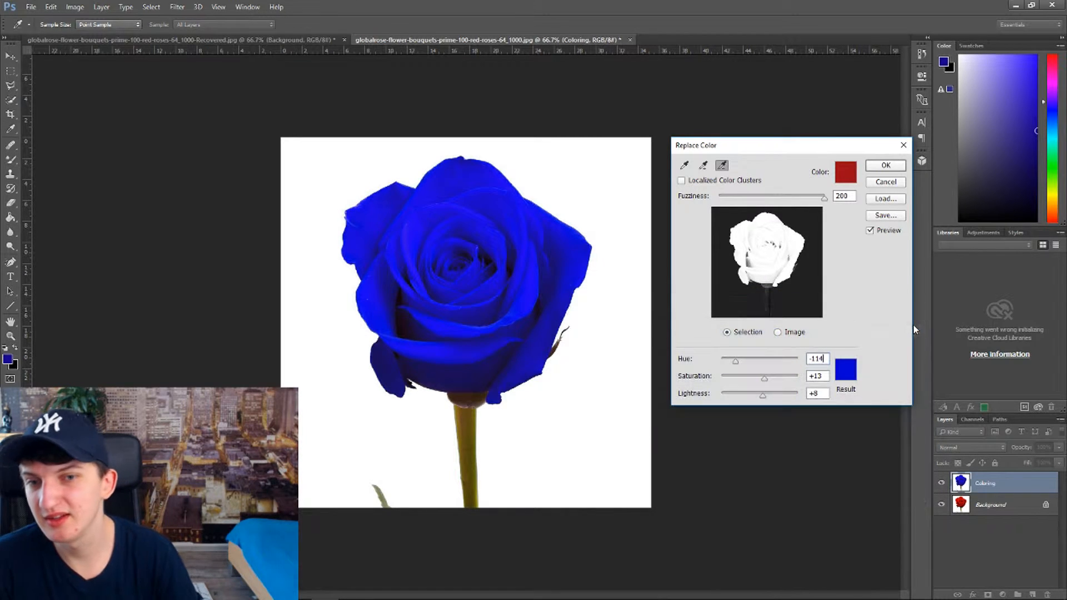
pyautogui.click(895, 168)
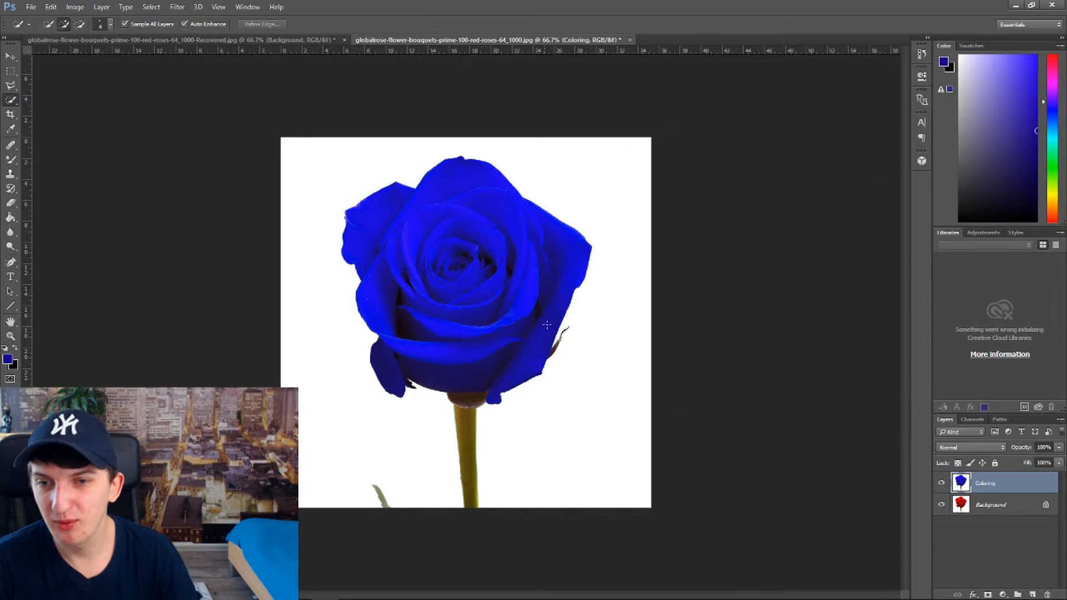
# Examine the recolored petals and their outer edges against the white background at high magnification.
pyautogui.scroll(3, 735, 280)
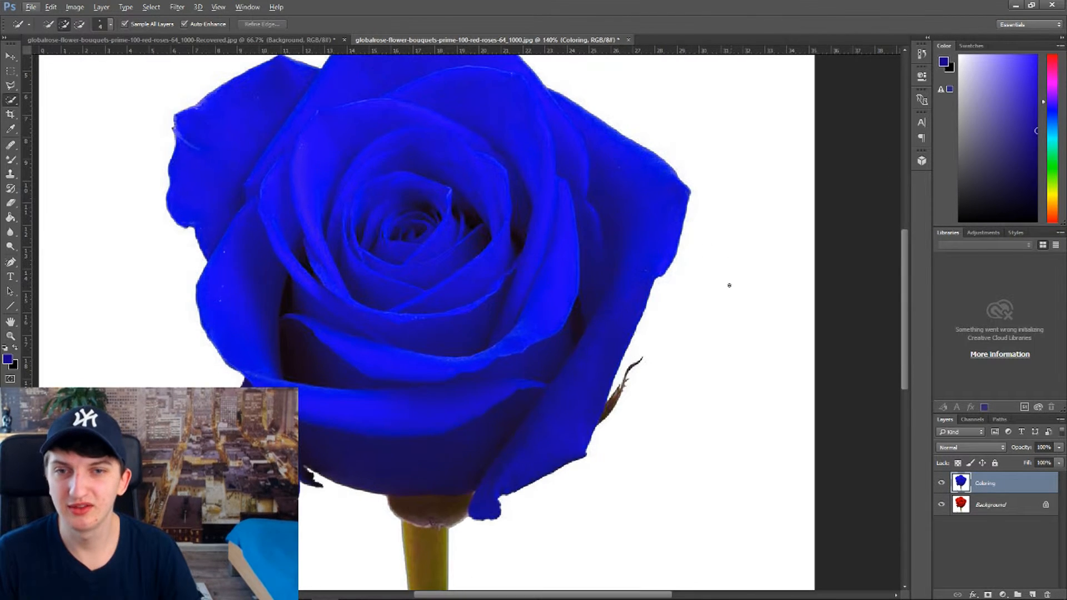
pyautogui.scroll(3, 703, 327)
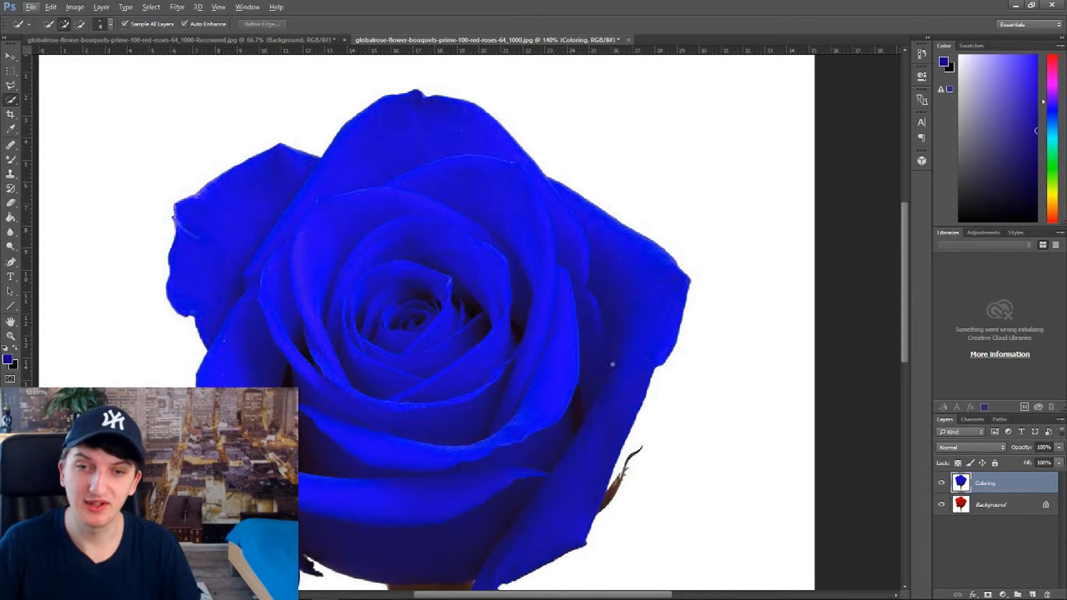
pyautogui.scroll(-1, 739, 315)
pyautogui.scroll(6, 710, 259)
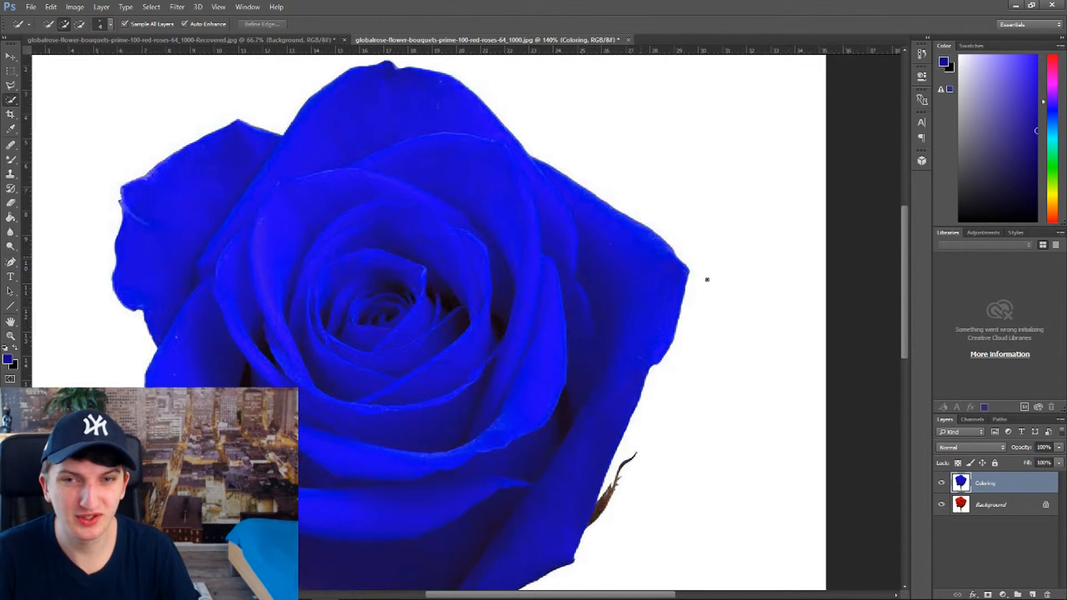
pyautogui.scroll(3, 677, 283)
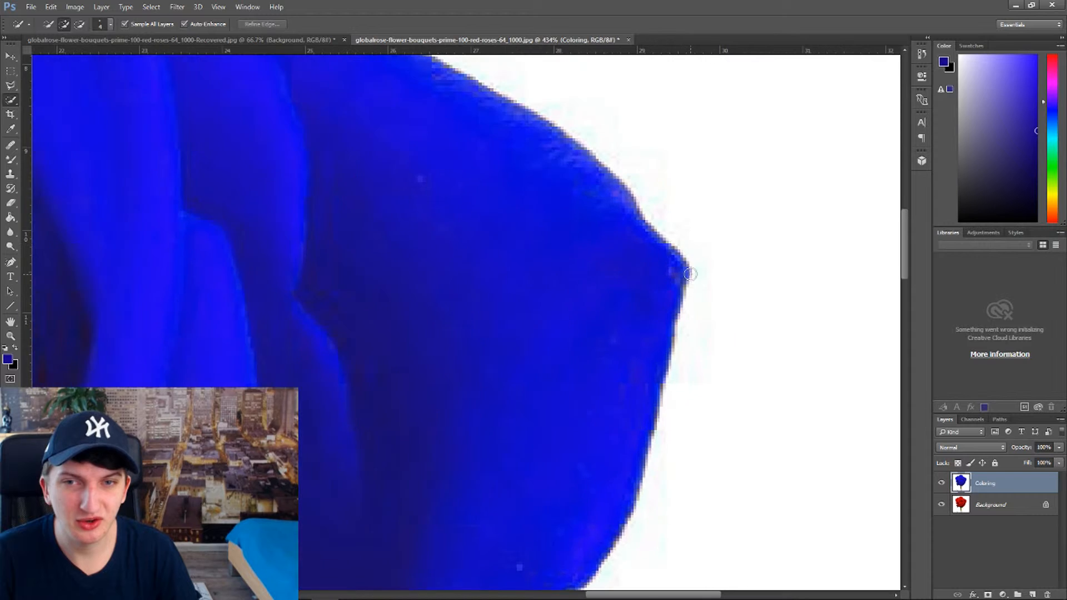
pyautogui.scroll(7, 708, 359)
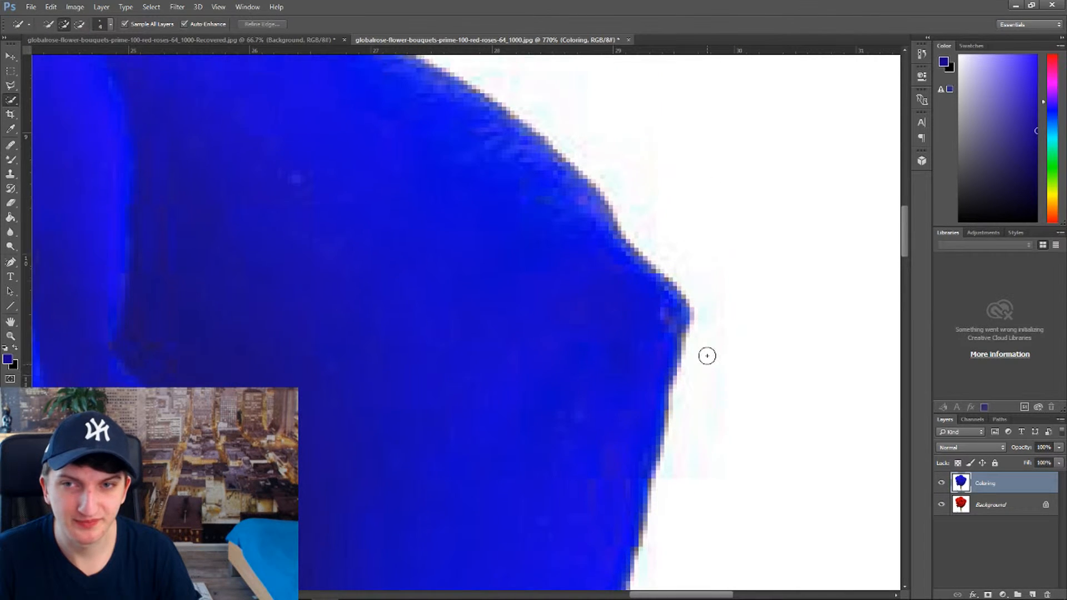
pyautogui.scroll(-2, 717, 333)
pyautogui.scroll(-5, 717, 331)
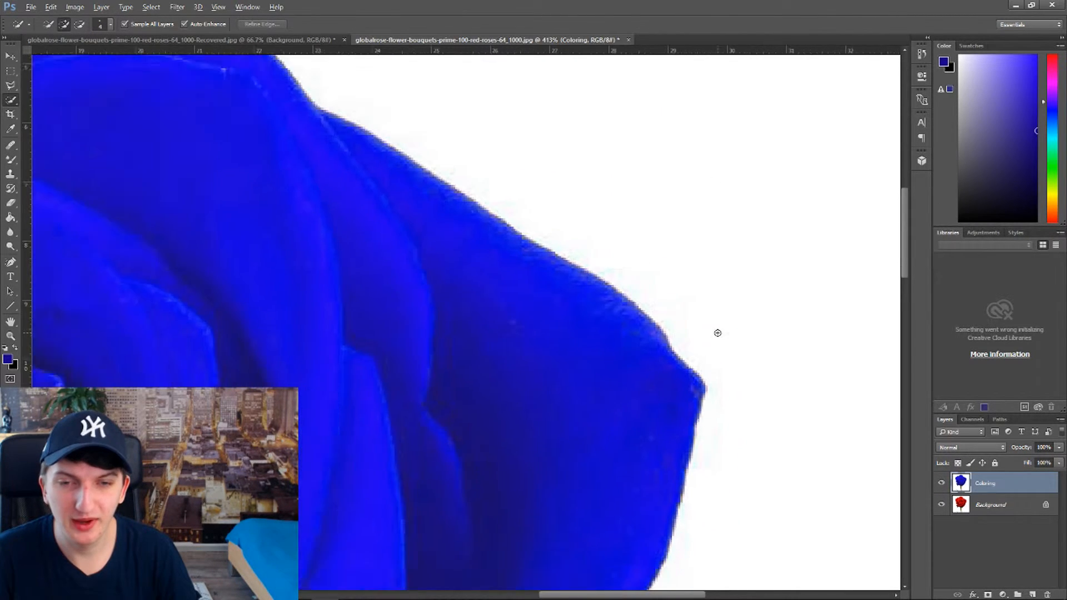
# Set the Quick Selection brush to 54 px and select the whole blue rose on the Coloring layer.
pyautogui.scroll(-4, 728, 322)
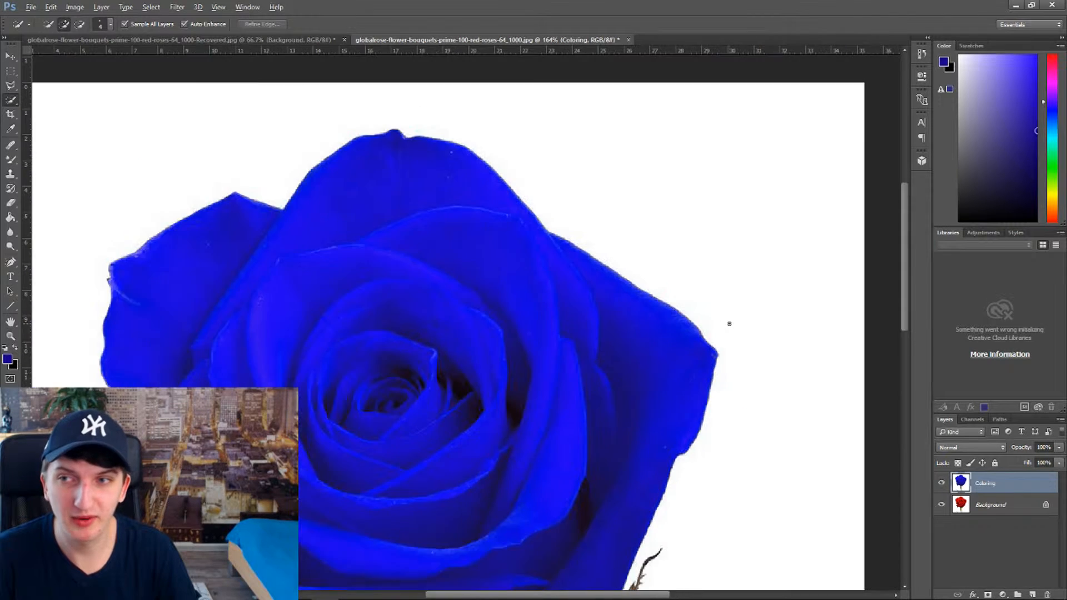
pyautogui.scroll(-1, 726, 322)
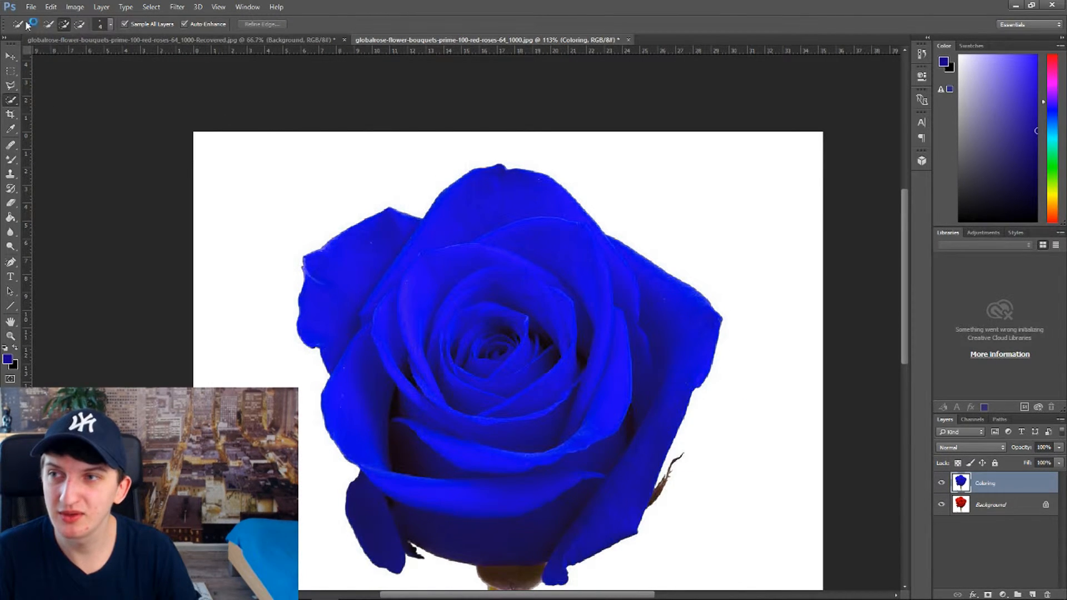
pyautogui.click(12, 102)
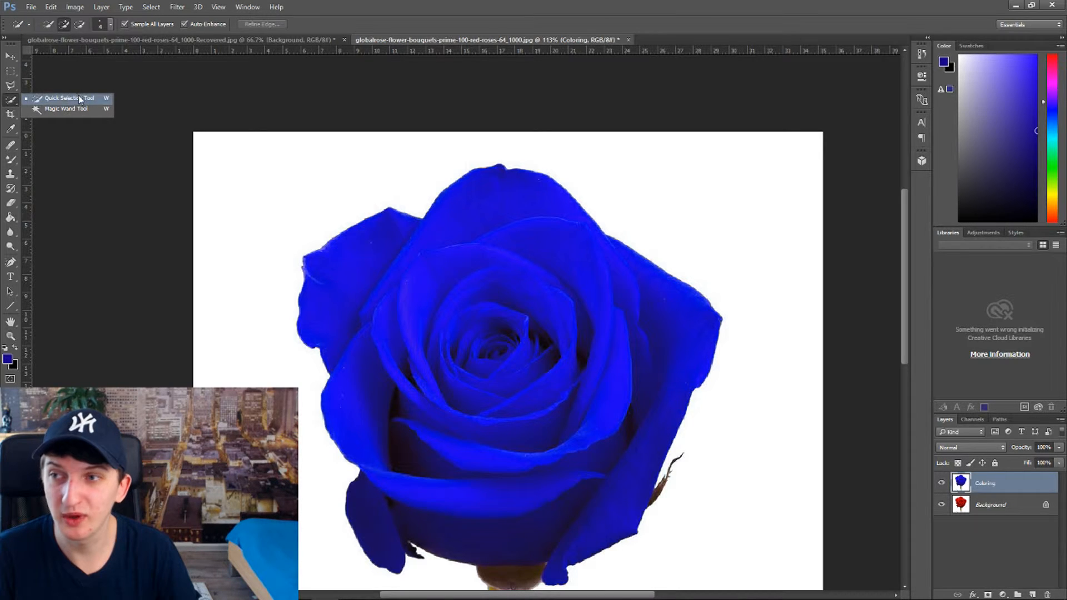
pyautogui.click(110, 24)
pyautogui.moveTo(49, 59); pyautogui.dragTo(64, 60)
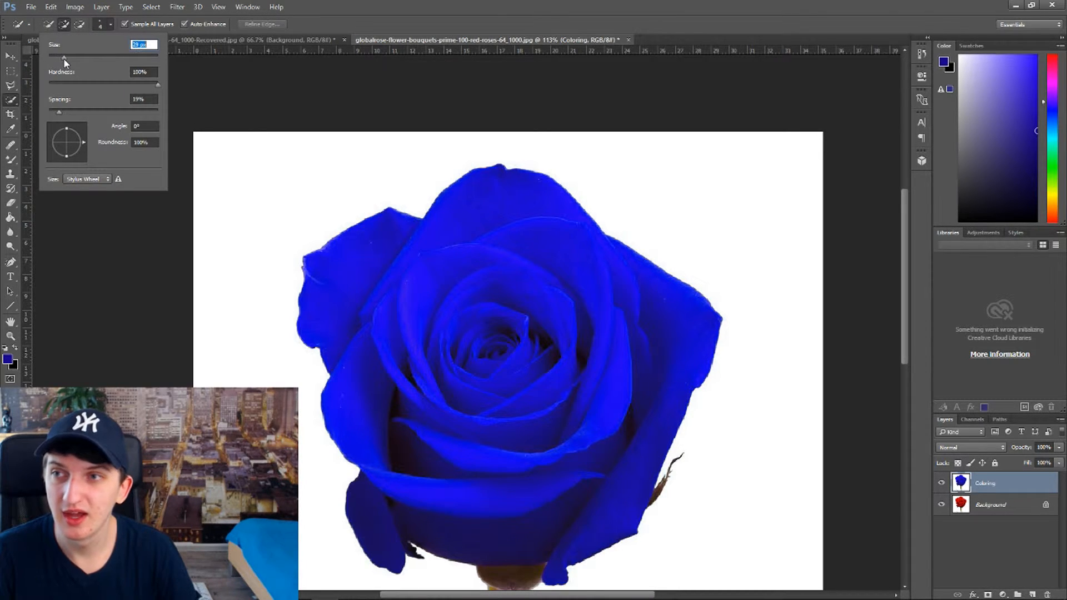
pyautogui.click(488, 205)
pyautogui.moveTo(488, 205)
pyautogui.mouseDown()
pyautogui.moveTo(388, 362)
pyautogui.moveTo(361, 310)
pyautogui.moveTo(376, 300)
pyautogui.moveTo(543, 489)
pyautogui.moveTo(623, 352)
pyautogui.moveTo(621, 423)
pyautogui.moveTo(473, 451)
pyautogui.moveTo(471, 224)
pyautogui.mouseUp()
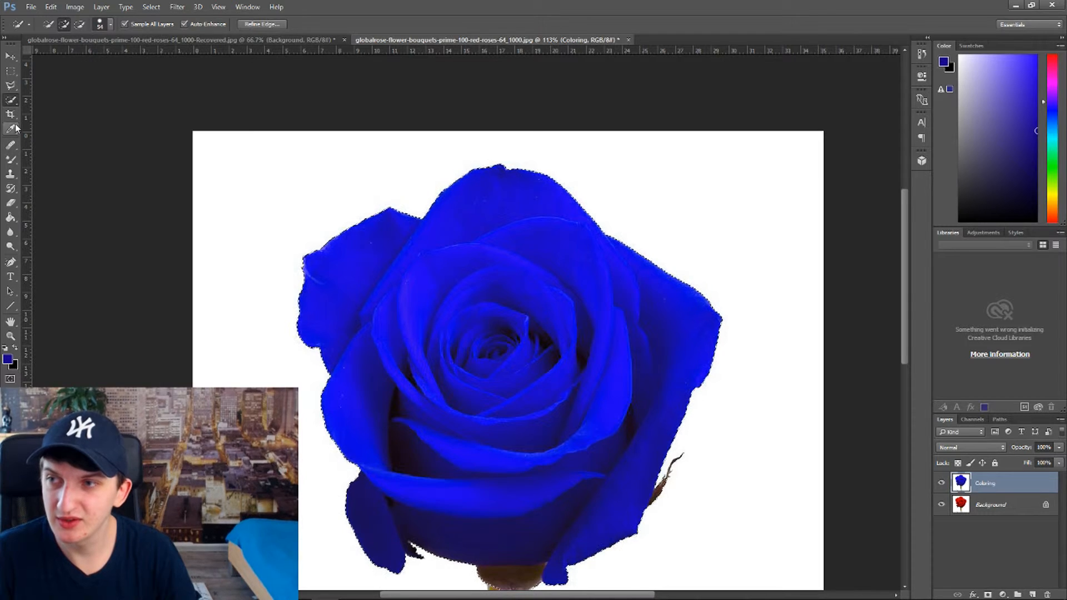
# Choose the Mixer Brush and set its paint color to white (ffffff).
pyautogui.click(15, 163)
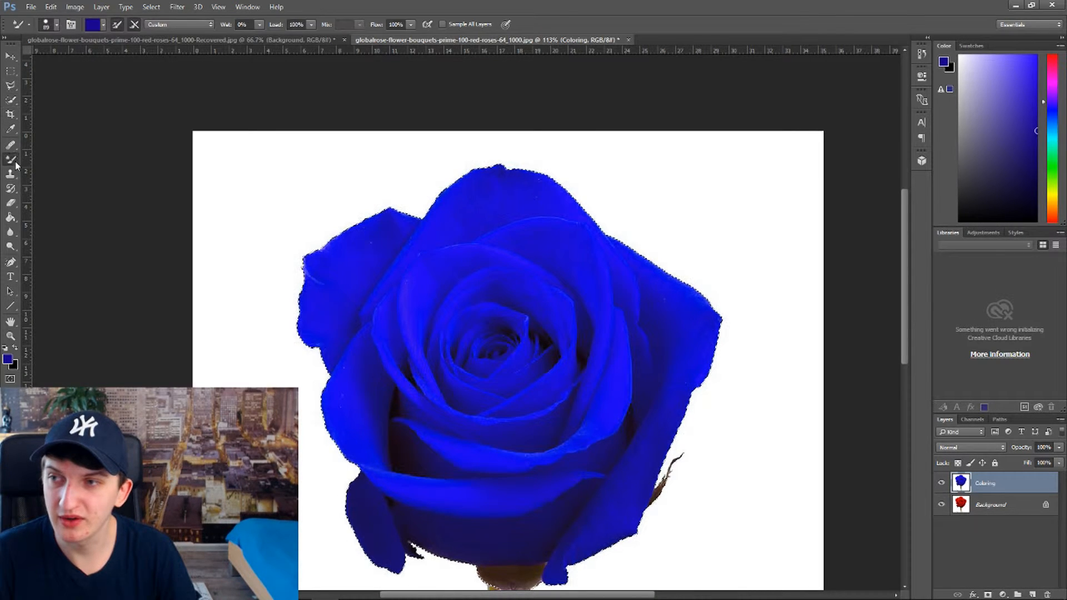
pyautogui.click(93, 25)
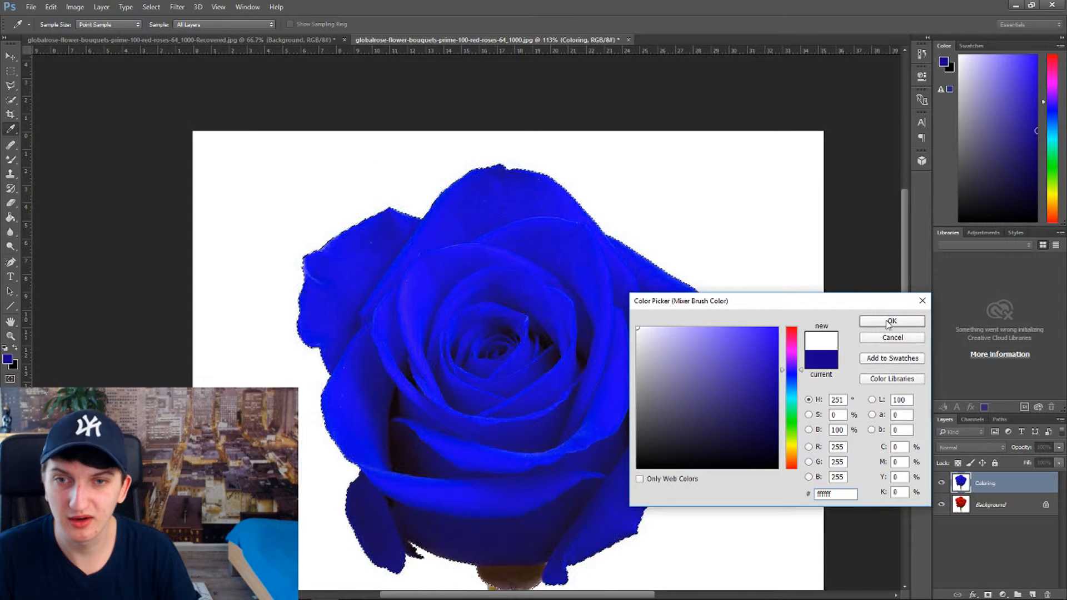
pyautogui.click(890, 323)
# Try a white Mixer Brush stroke over the outer petal's pointed tip, and undo it.
pyautogui.moveTo(698, 269)
pyautogui.mouseDown()
pyautogui.moveTo(698, 298)
pyautogui.moveTo(717, 296)
pyautogui.mouseUp()
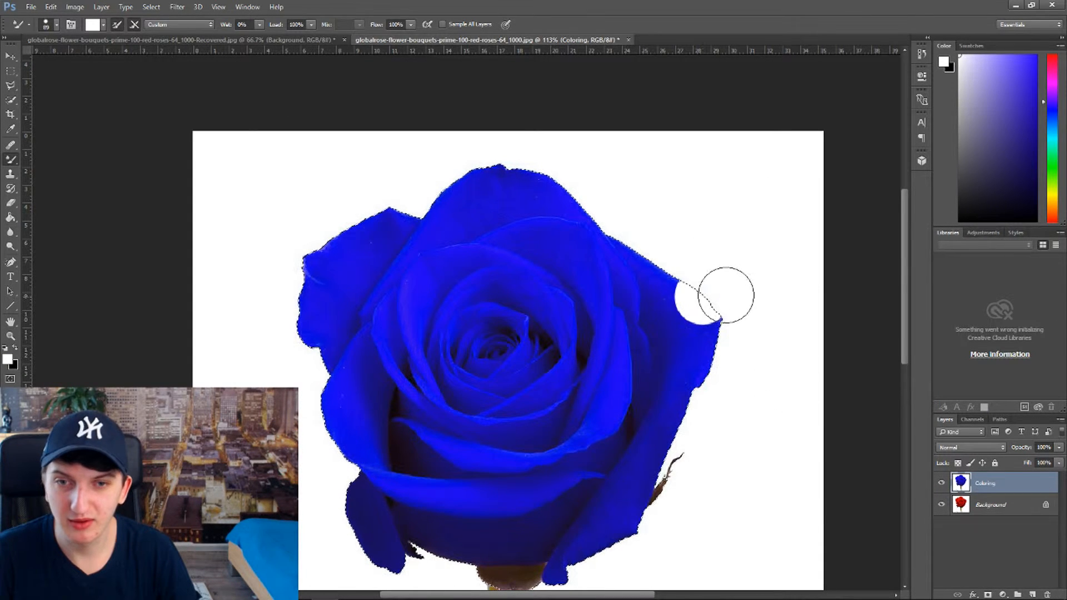
pyautogui.click(50, 7)
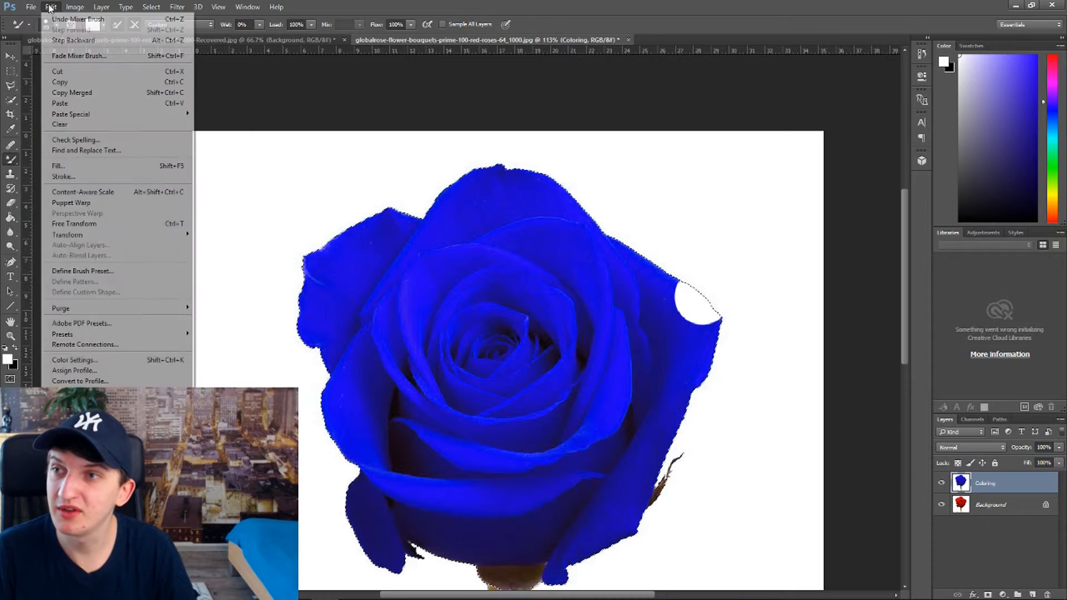
pyautogui.click(78, 19)
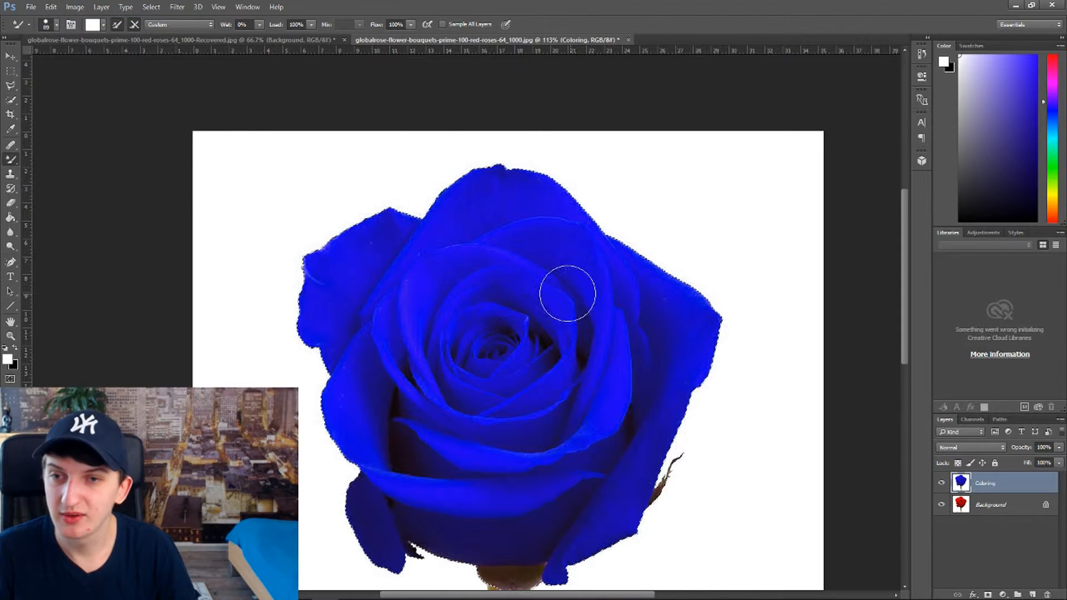
# Invert the rose selection to select the white background around the flower instead.
pyautogui.rightClick(549, 265)
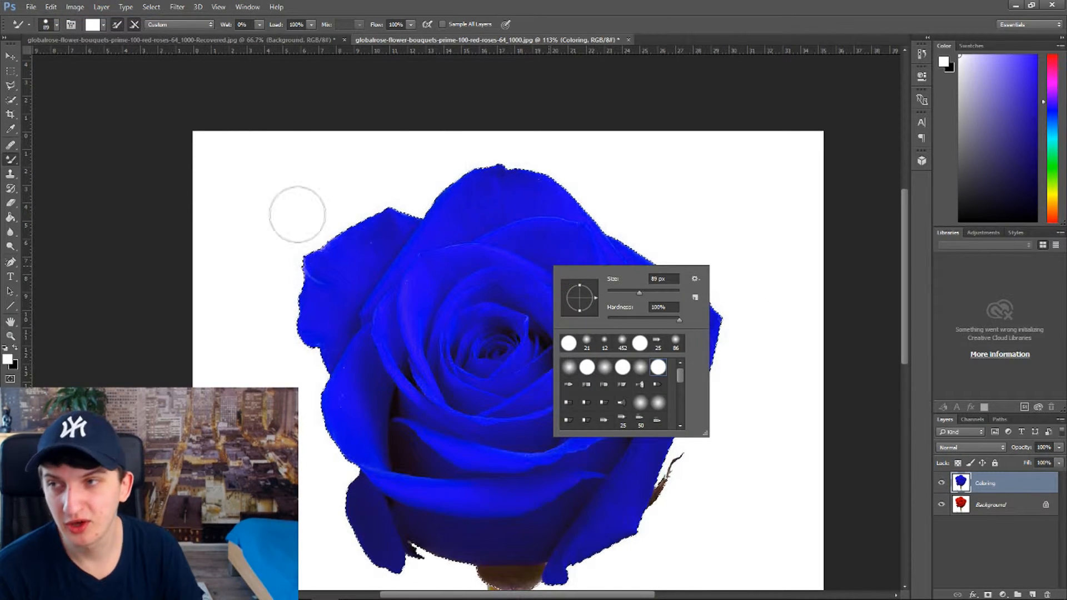
pyautogui.click(11, 100)
pyautogui.rightClick(563, 310)
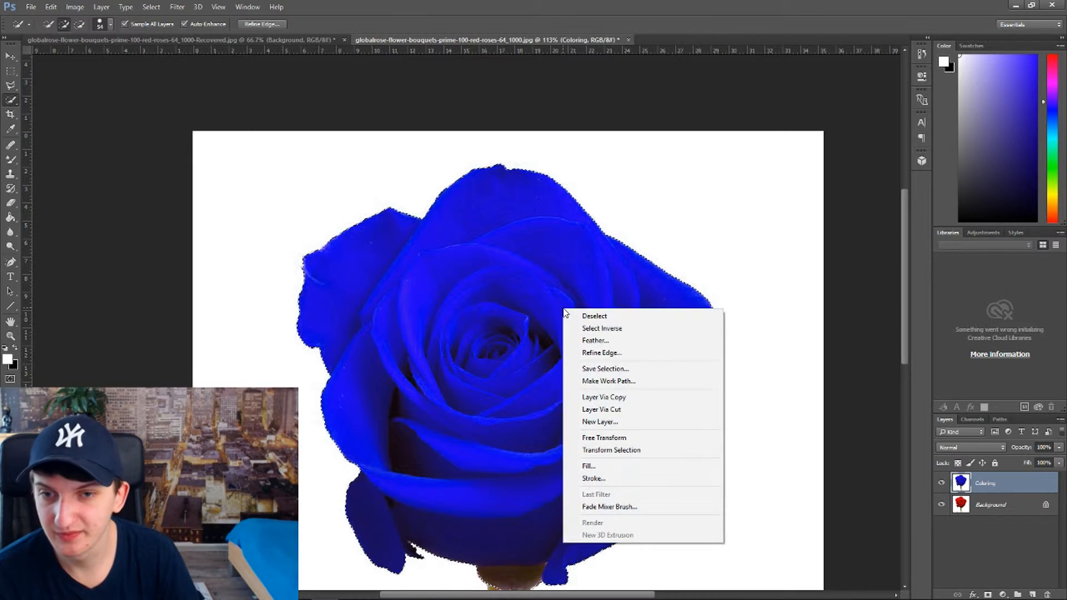
pyautogui.click(633, 331)
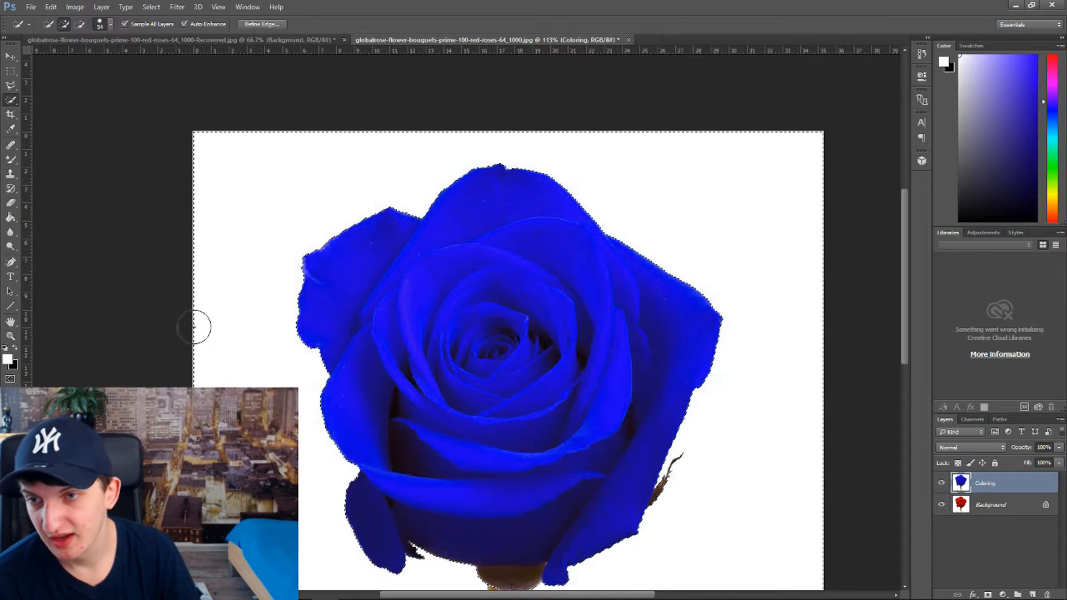
# Paint white with the Mixer Brush along the outside of the petals to clean up the background around the rose.
pyautogui.click(11, 161)
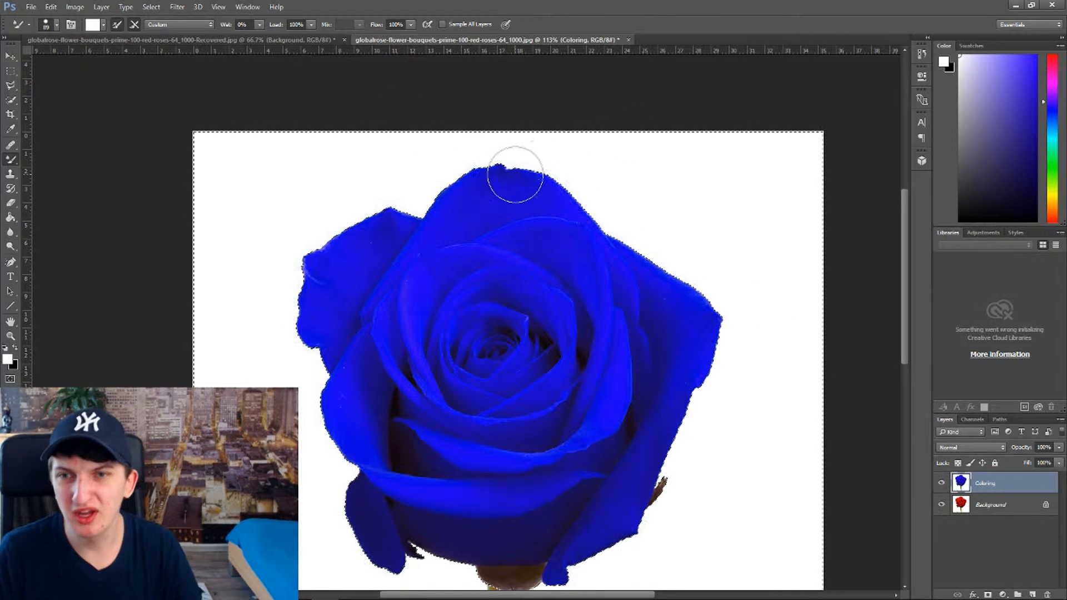
pyautogui.scroll(3, 508, 172)
pyautogui.scroll(5, 577, 184)
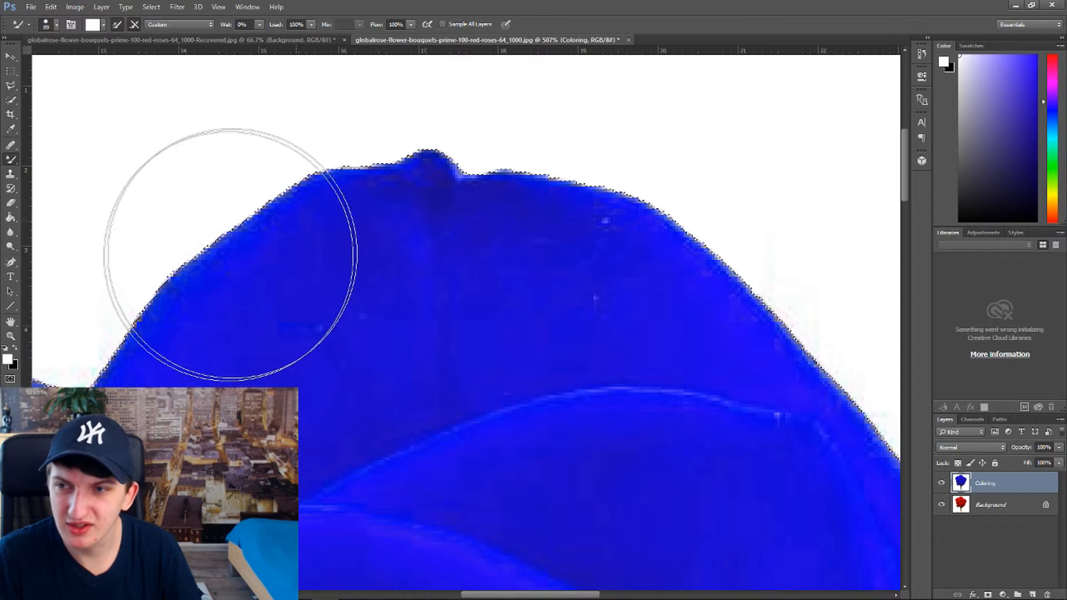
pyautogui.scroll(-1, 661, 327)
pyautogui.scroll(-4, 661, 327)
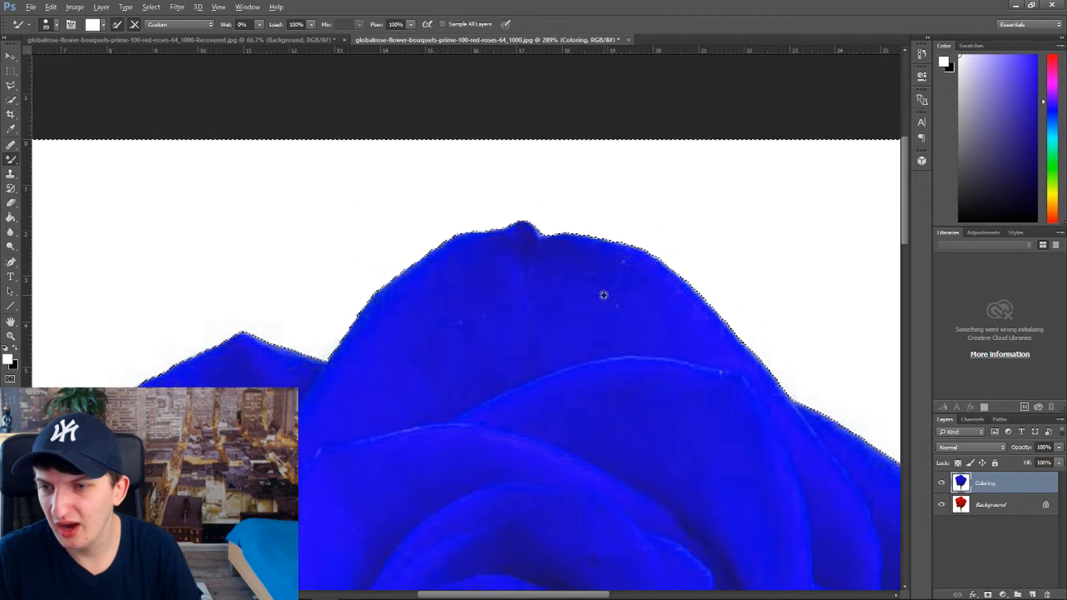
pyautogui.scroll(-2, 240, 350)
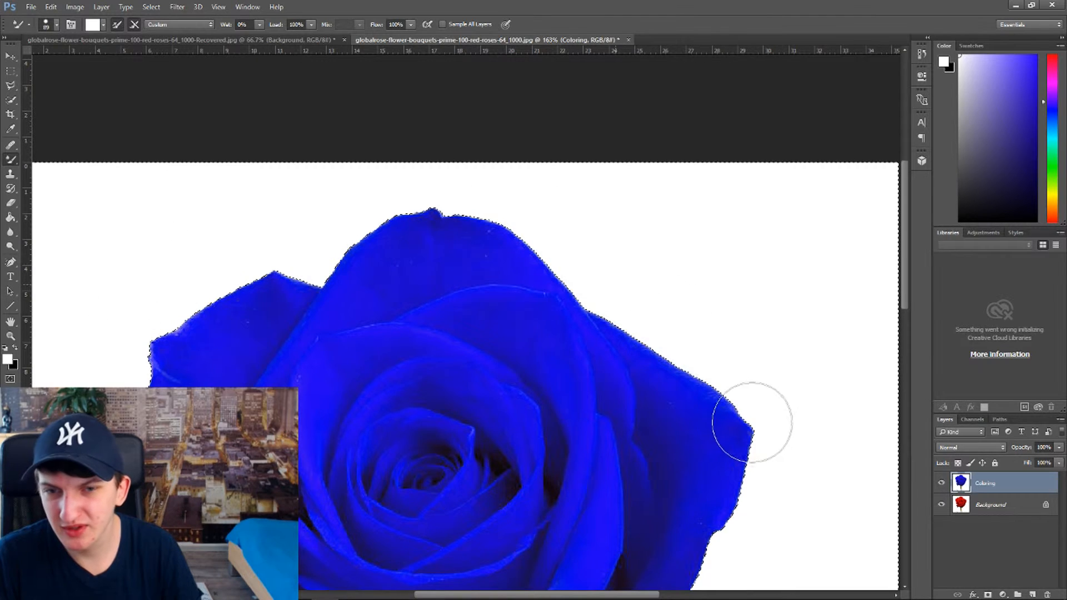
pyautogui.scroll(-2, 752, 426)
pyautogui.scroll(-2, 753, 423)
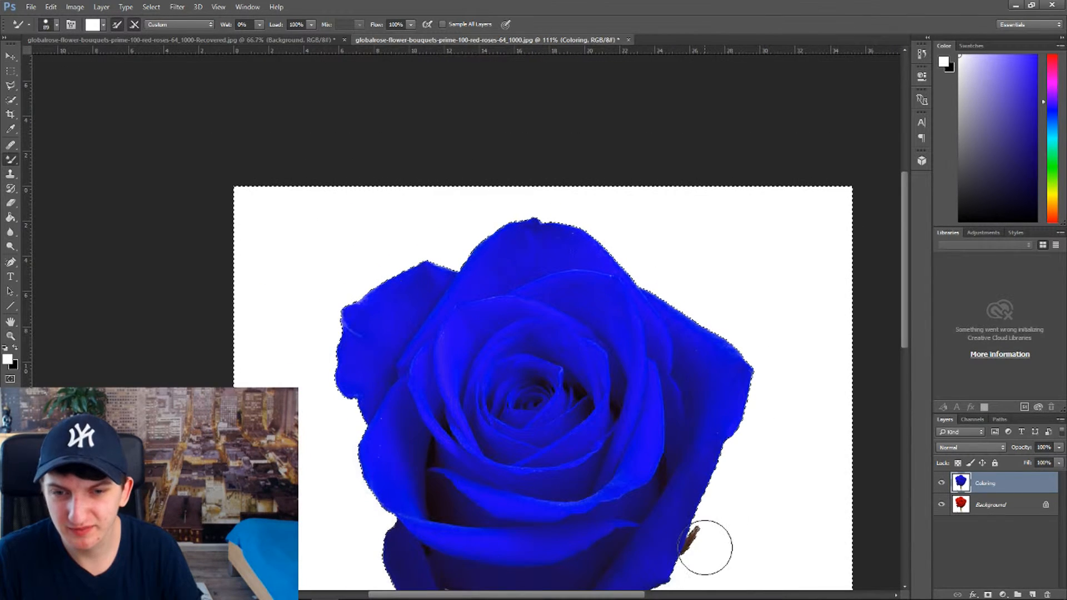
pyautogui.scroll(-1, 738, 444)
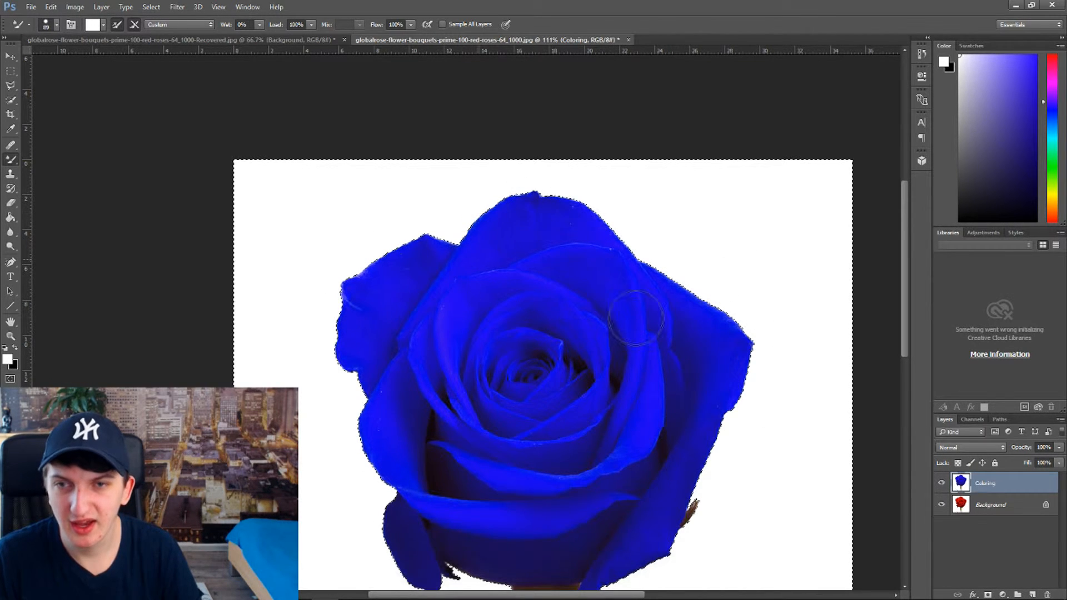
# Remove the background selection by subtracting its areas with the Quick Selection tool.
pyautogui.scroll(2, 729, 337)
pyautogui.rightClick(694, 296)
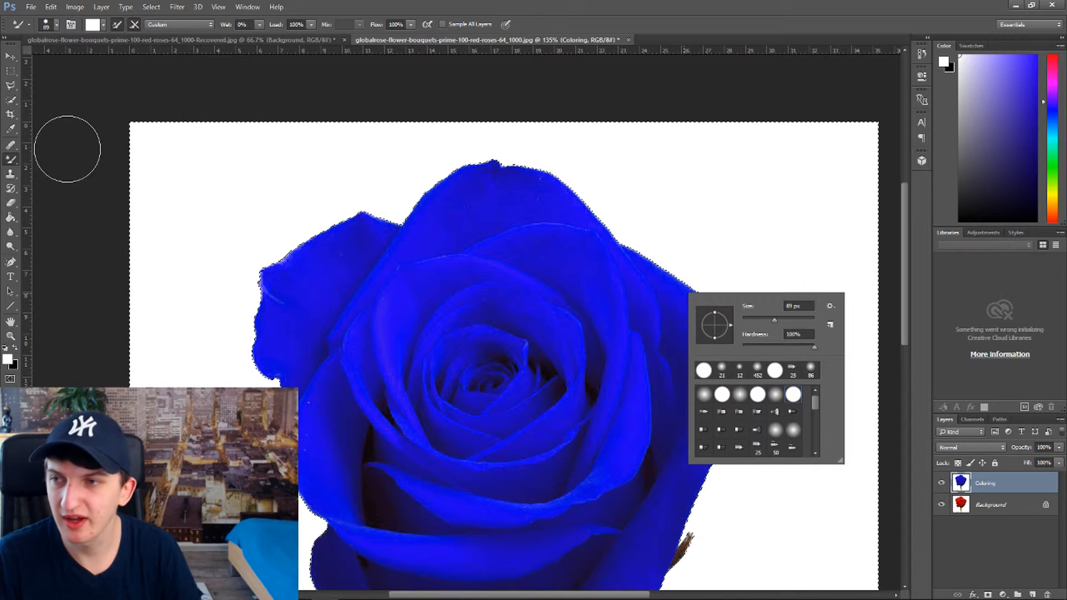
pyautogui.click(11, 101)
pyautogui.click(79, 25)
pyautogui.moveTo(191, 182); pyautogui.dragTo(143, 131)
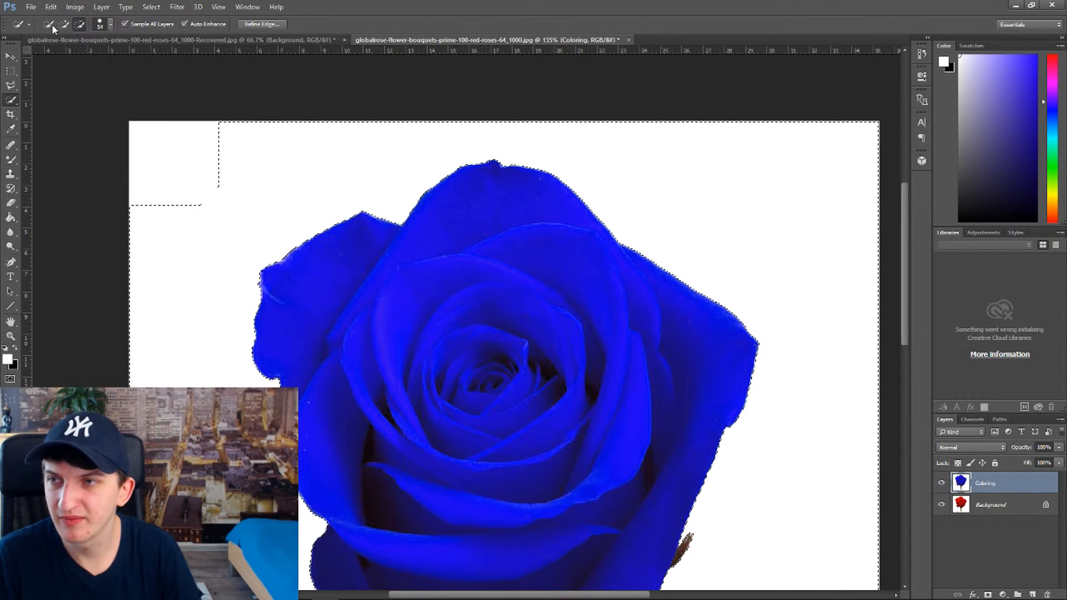
pyautogui.moveTo(159, 239); pyautogui.dragTo(334, 183)
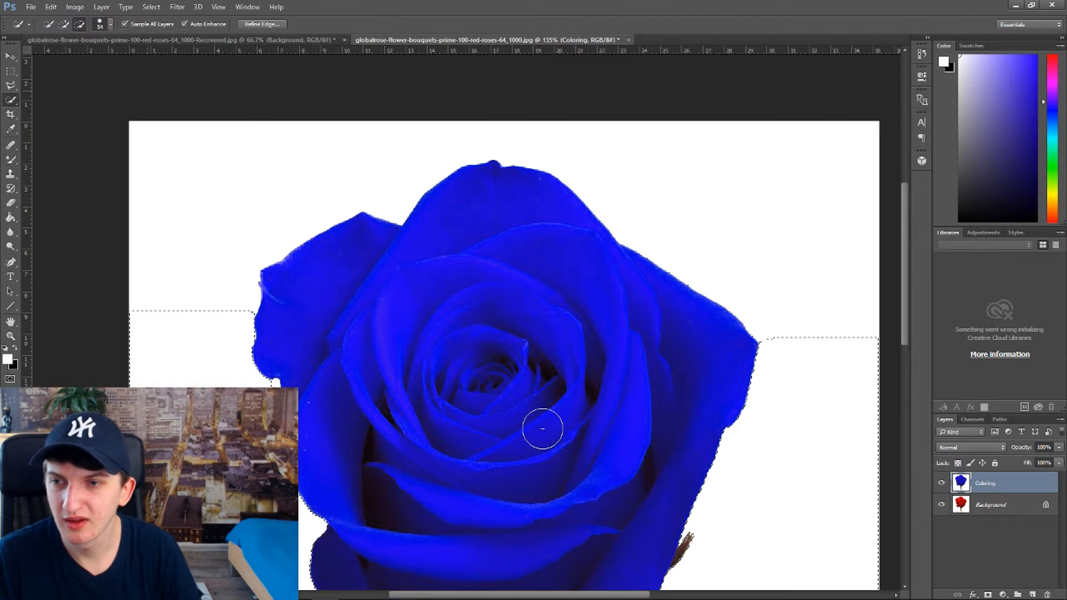
pyautogui.scroll(-5, 610, 387)
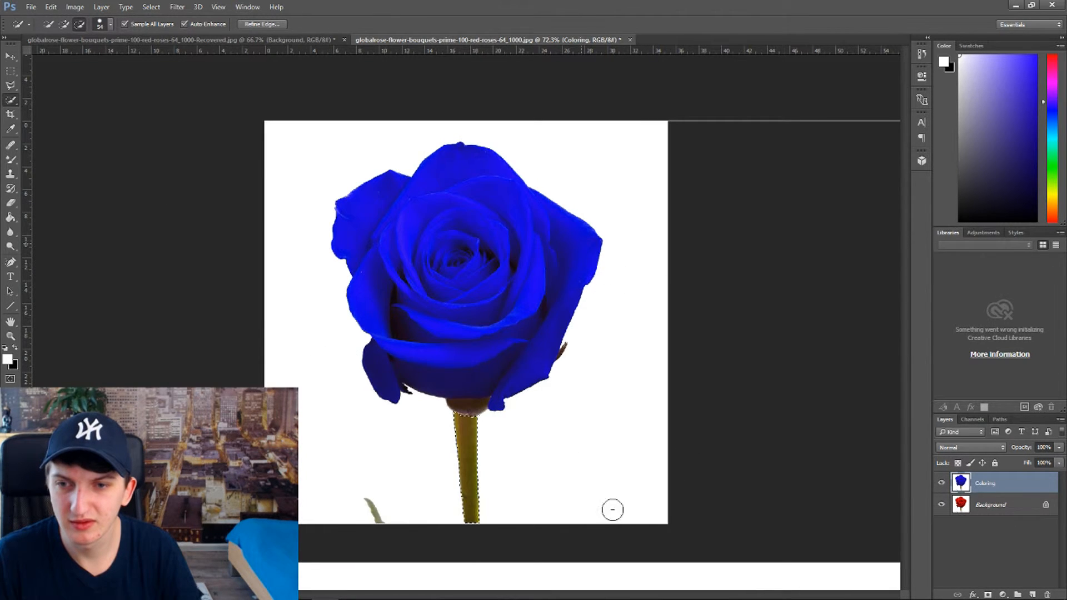
# Examine the cleaned border between the outer petal and the white background at high magnification.
pyautogui.scroll(5, 478, 310)
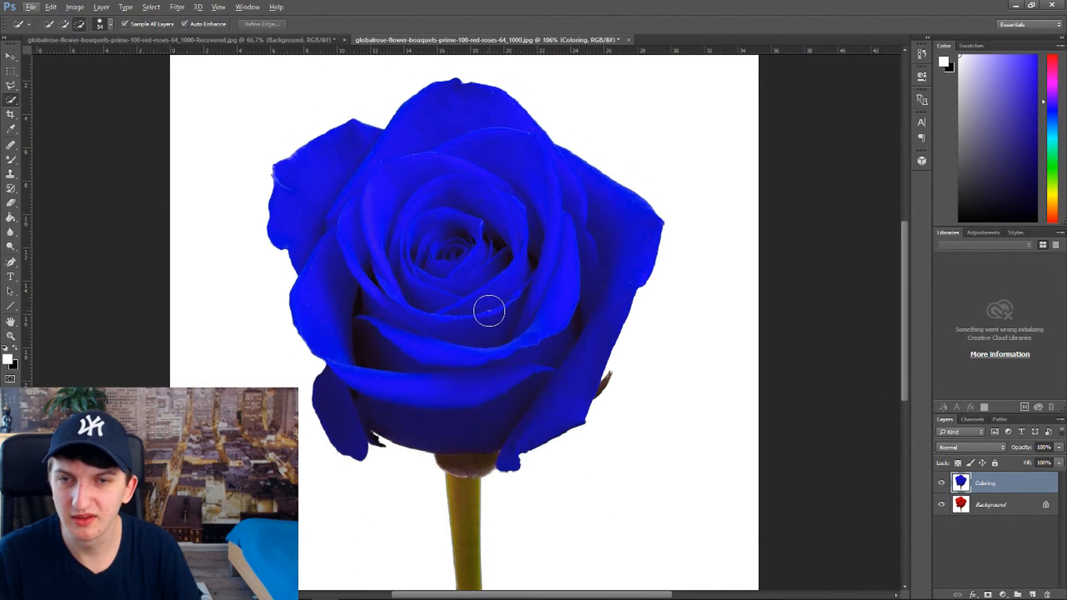
pyautogui.scroll(8, 799, 307)
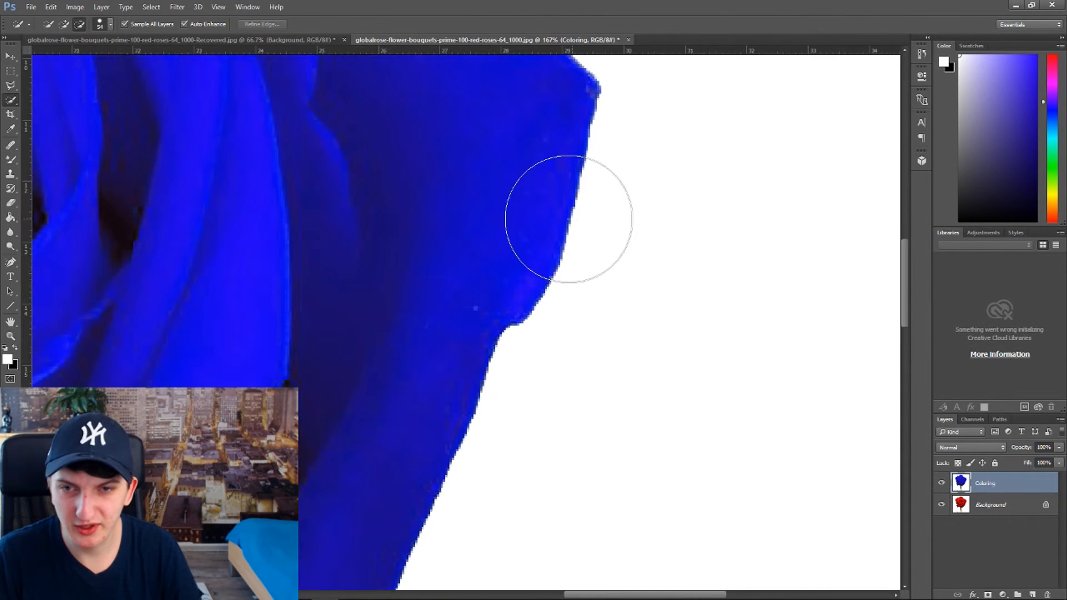
pyautogui.scroll(-2, 477, 350)
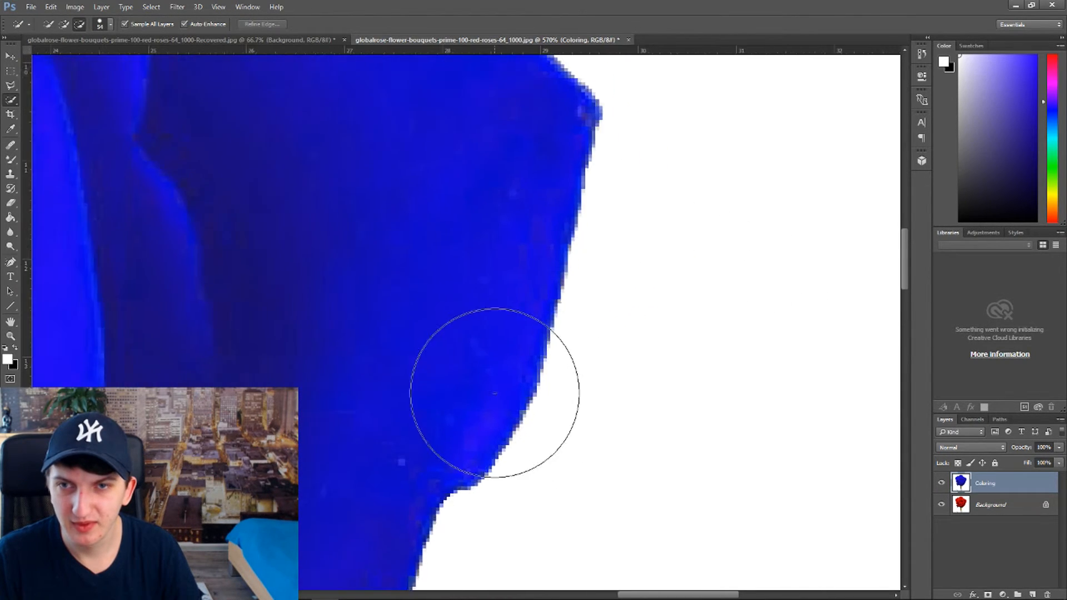
pyautogui.scroll(-4, 485, 308)
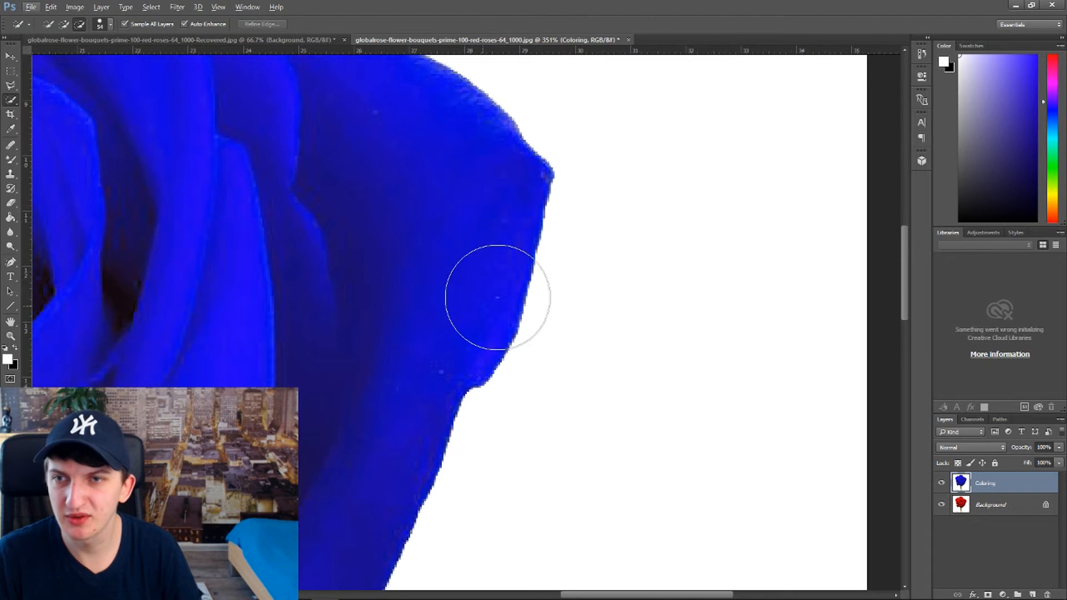
pyautogui.scroll(-2, 461, 377)
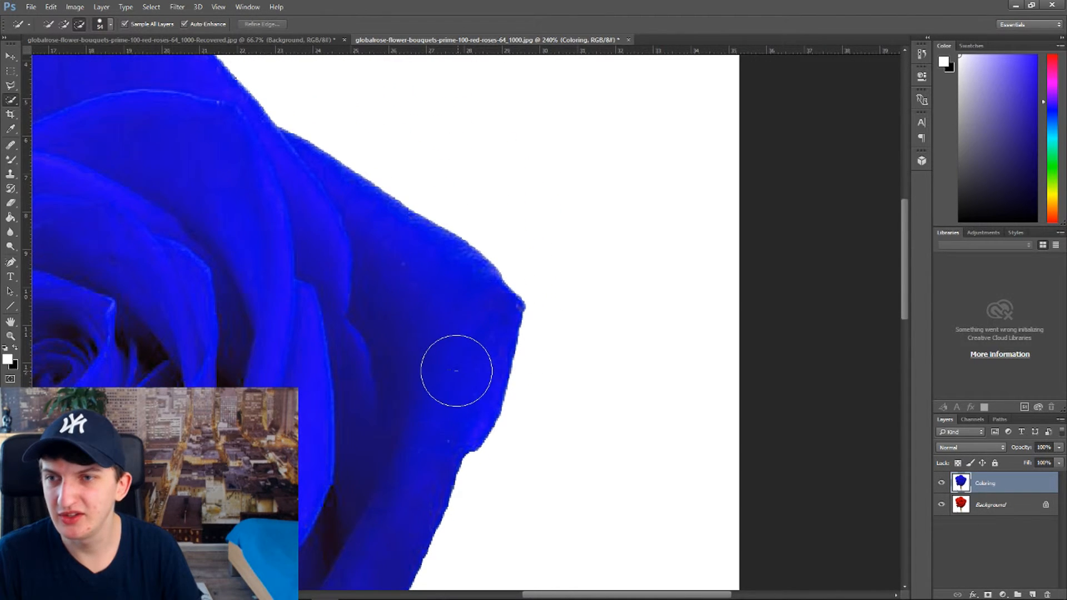
pyautogui.scroll(2, 448, 369)
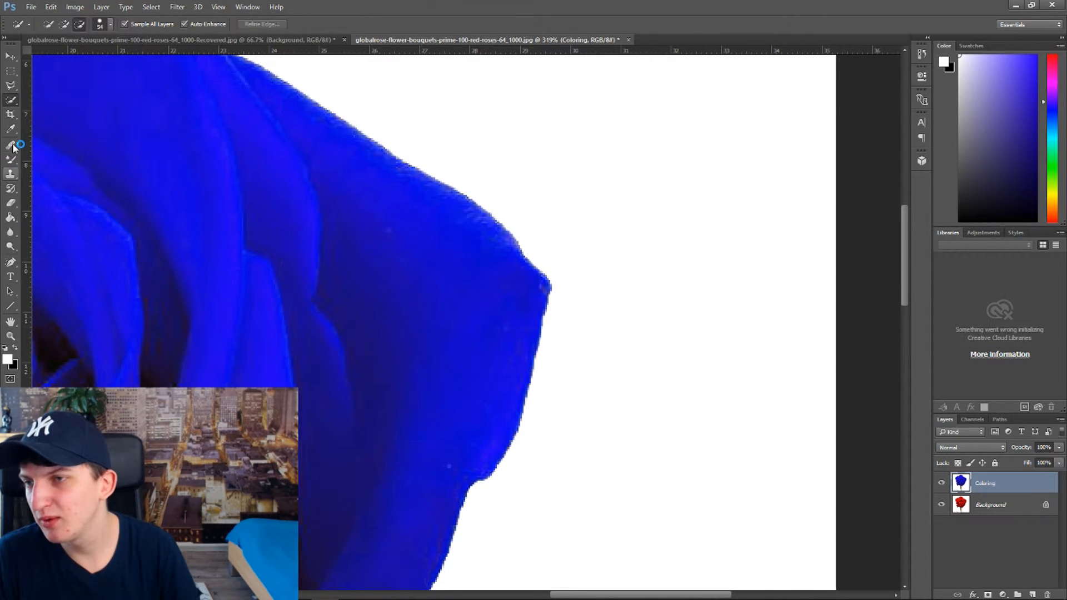
# Choose the Clone Stamp tool and reduce its brush size to 6 px for touching up the petal edge.
pyautogui.click(10, 175)
pyautogui.click(56, 27)
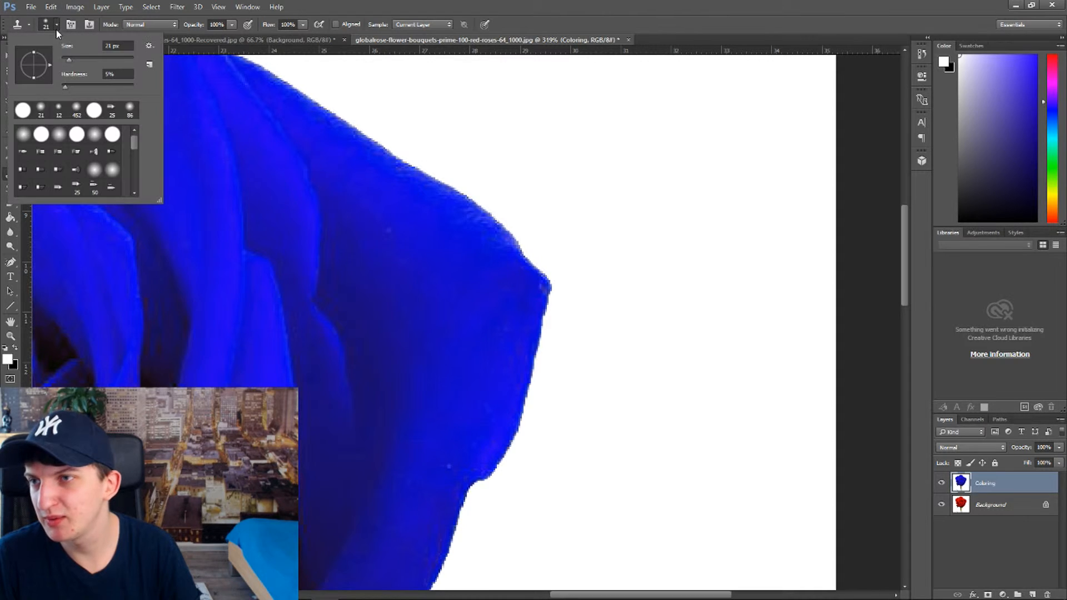
pyautogui.moveTo(68, 58); pyautogui.dragTo(64, 60)
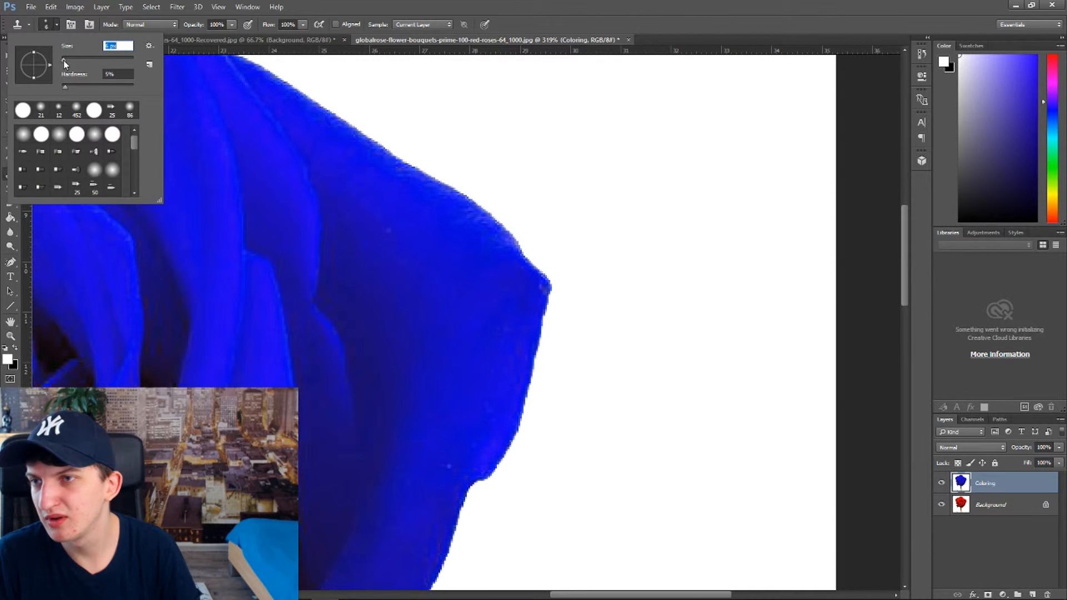
pyautogui.click(60, 197)
pyautogui.click(496, 238)
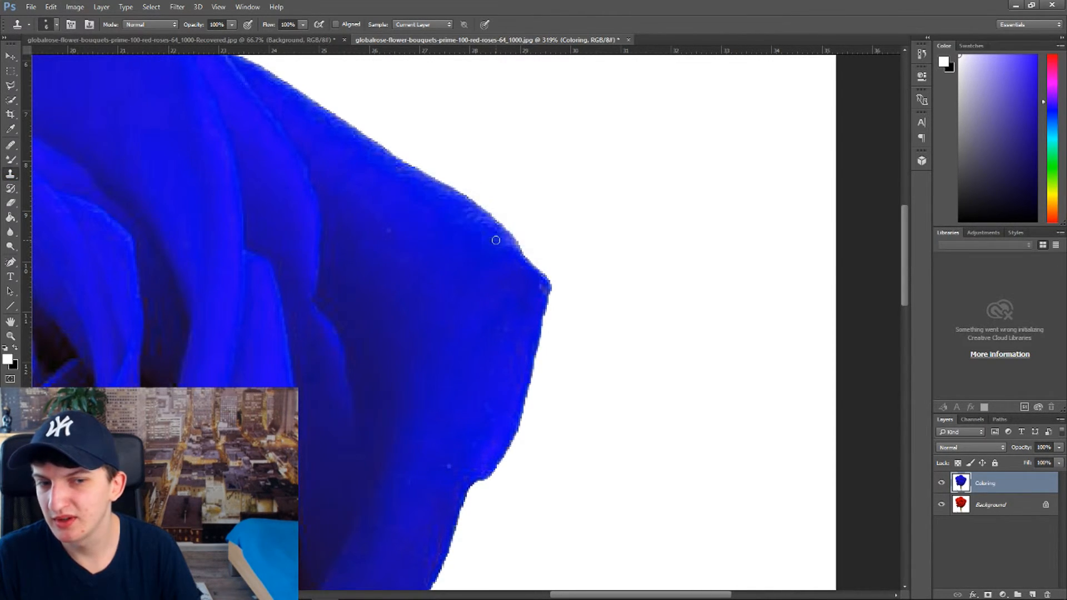
pyautogui.rightClick(10, 175)
pyautogui.scroll(-3, 479, 351)
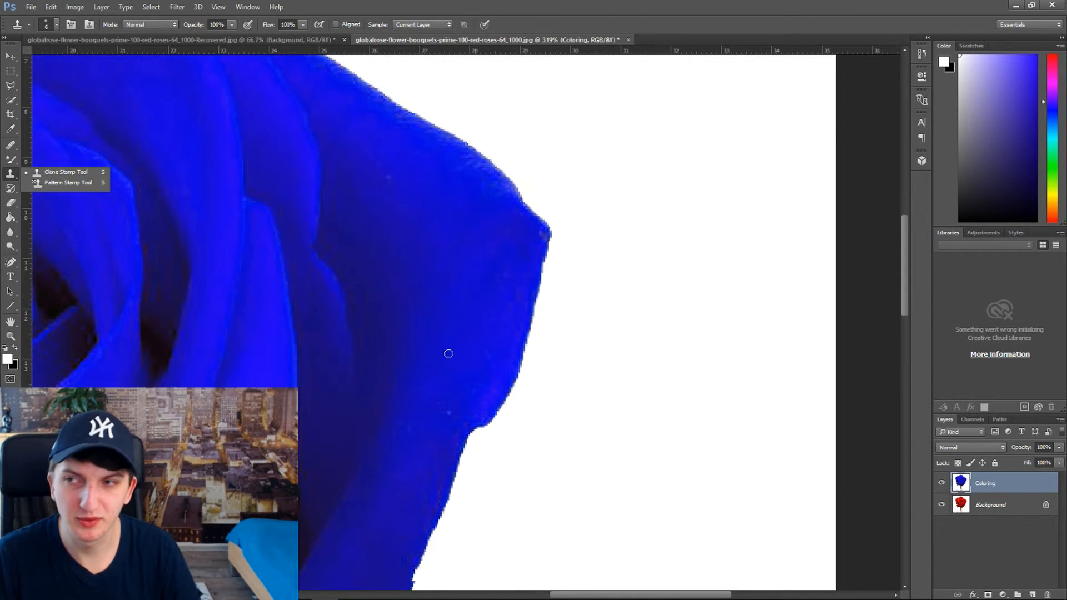
# Make the Background layer the active layer.
pyautogui.click(1001, 503)
pyautogui.click(1001, 505)
pyautogui.scroll(3, 489, 345)
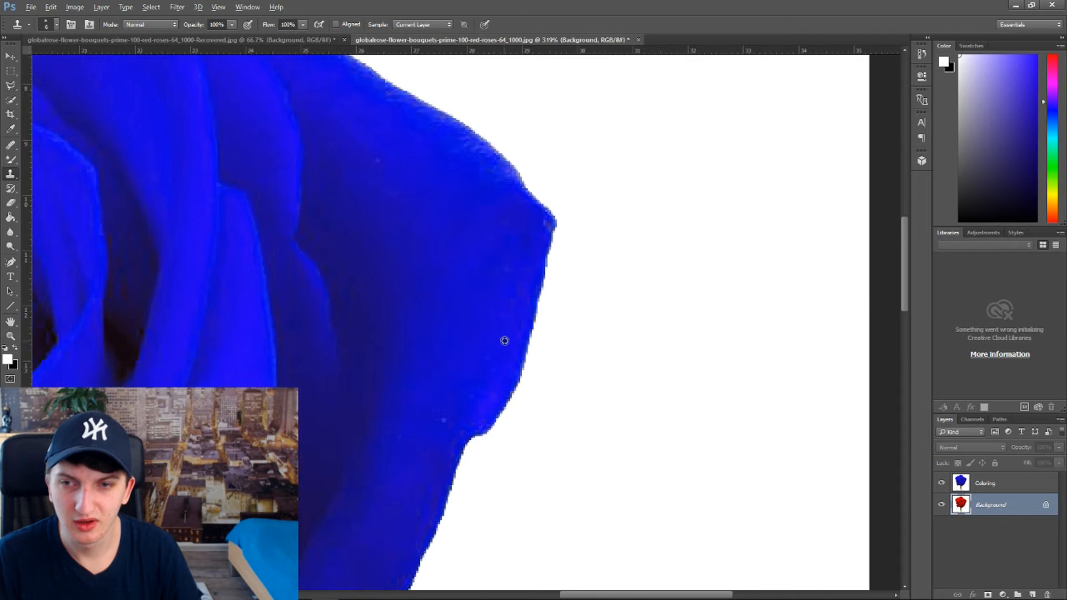
pyautogui.scroll(-6, 558, 349)
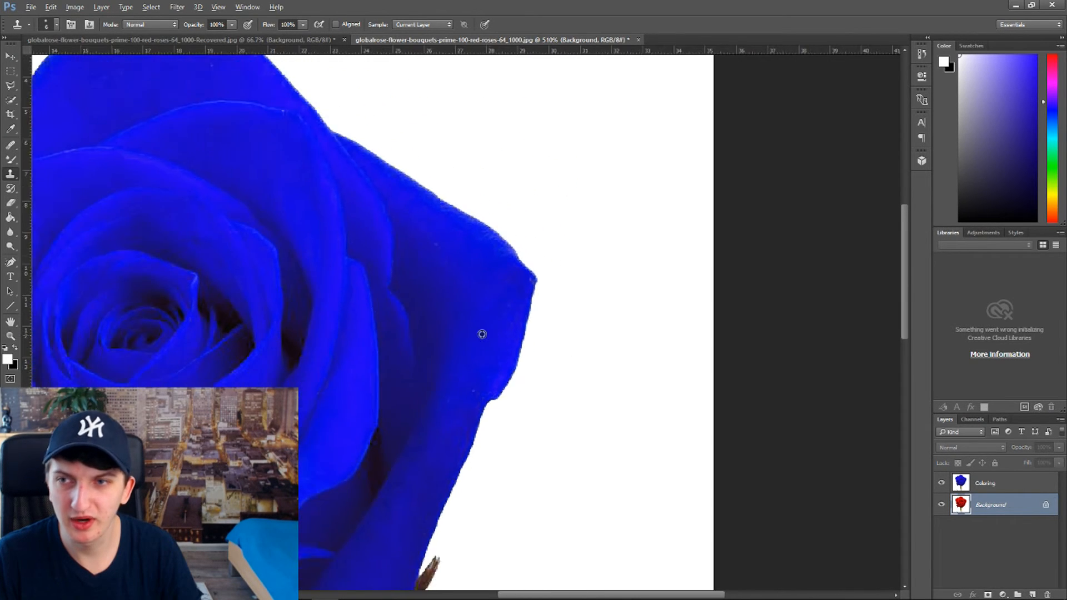
# On the Coloring layer, clone clean blue petal texture over the pale fringe along the upper edge of the outer left petal.
pyautogui.scroll(-5, 454, 323)
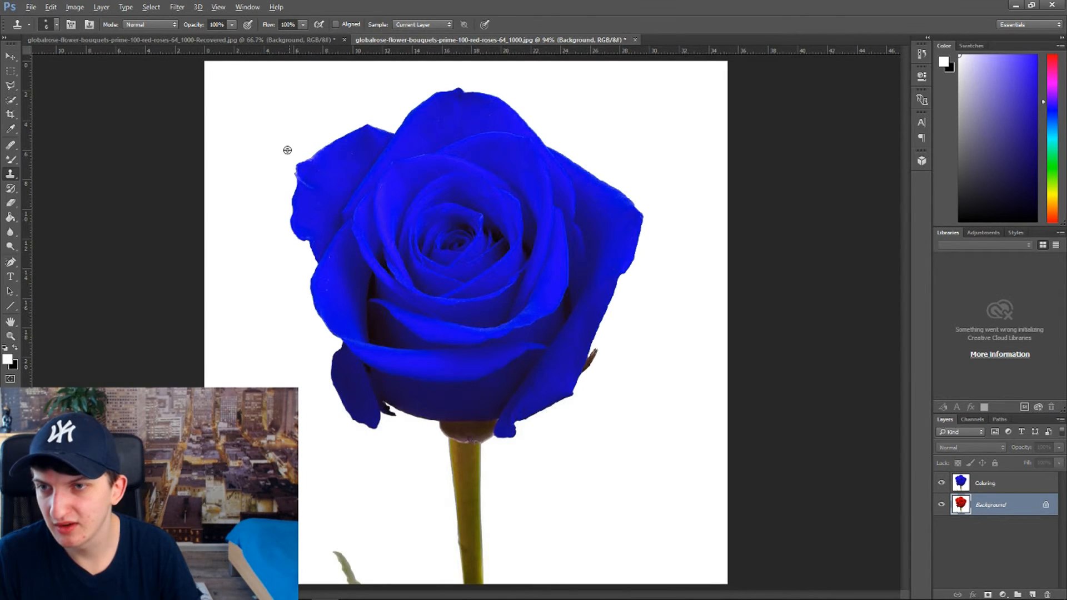
pyautogui.scroll(6, 288, 150)
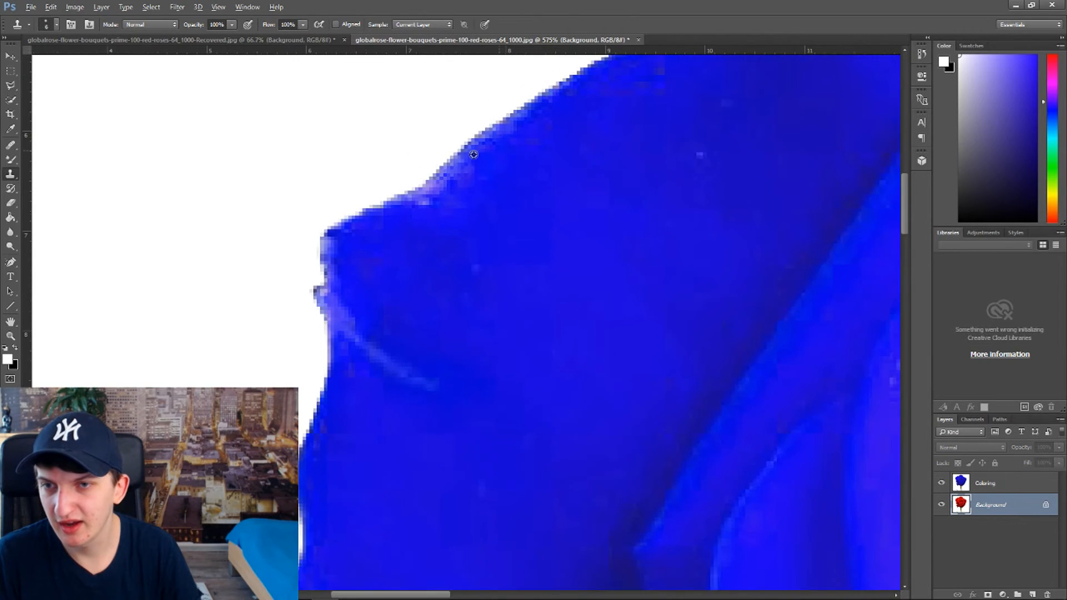
pyautogui.scroll(4, 374, 305)
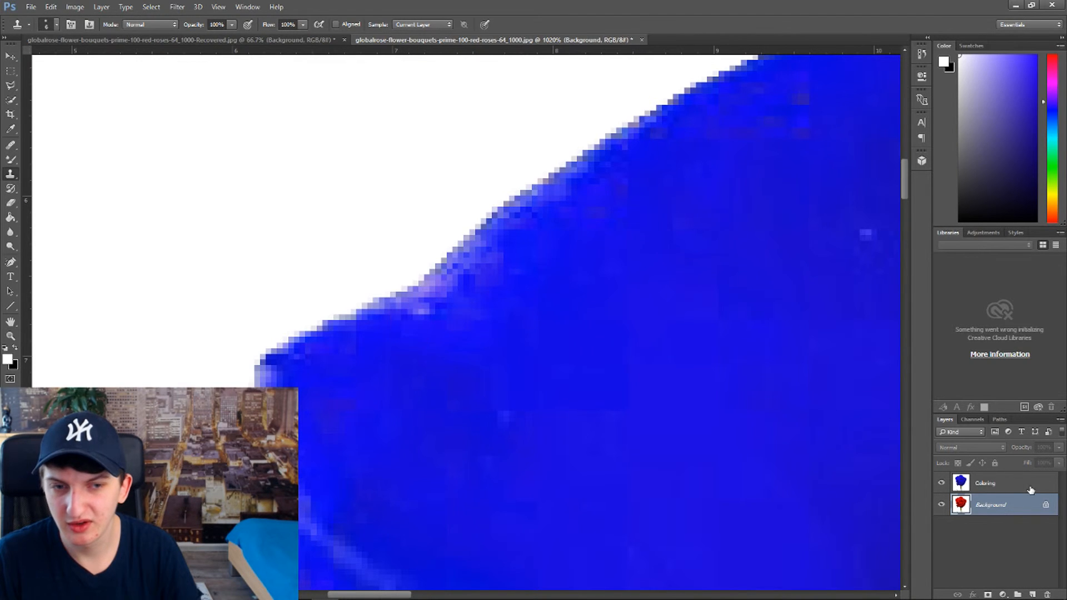
pyautogui.hotkey('alt', ']')
pyautogui.keyDown('alt'); pyautogui.click(545, 276); pyautogui.keyUp('alt')
pyautogui.moveTo(388, 316)
pyautogui.mouseDown()
pyautogui.moveTo(415, 308)
pyautogui.moveTo(496, 242)
pyautogui.mouseUp()
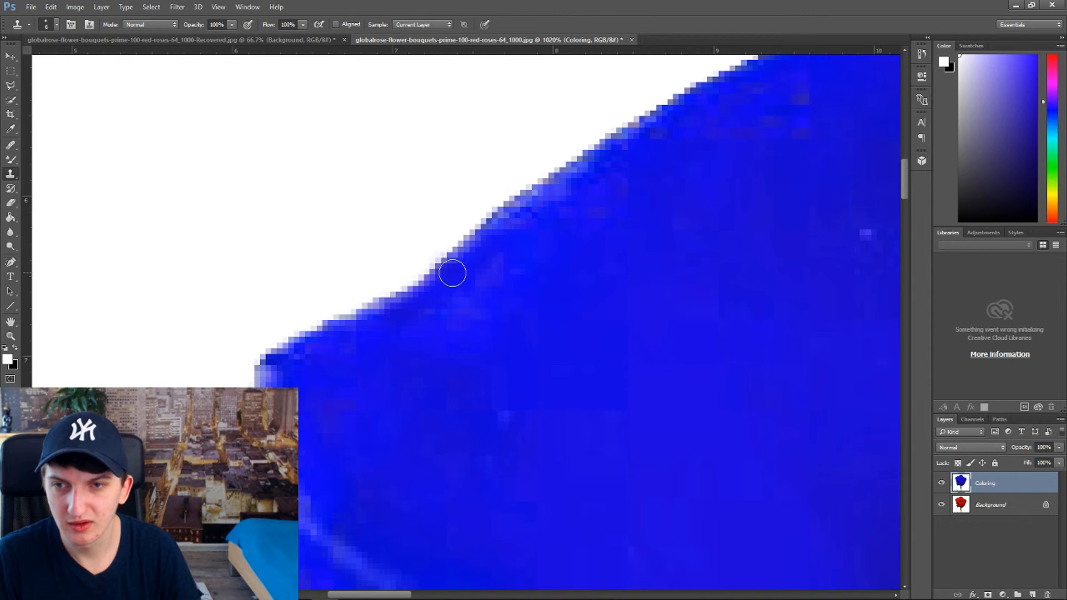
pyautogui.moveTo(532, 207); pyautogui.dragTo(671, 120)
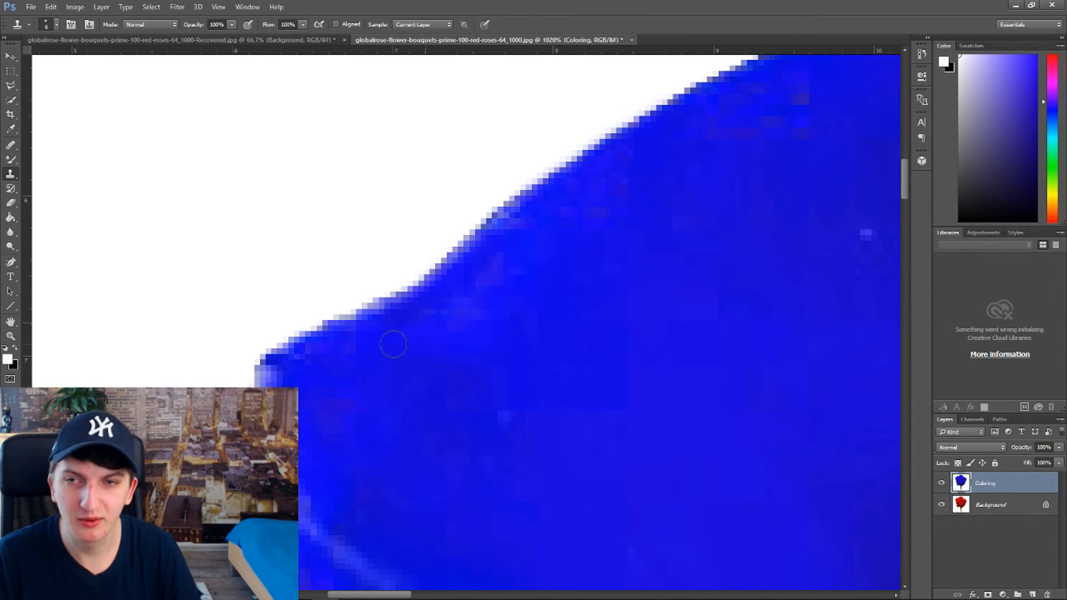
# Sample solid blue inside the outer left petal and clone it over the whitish edge just below the petal's pointed corner.
pyautogui.scroll(-2, 317, 344)
pyautogui.scroll(3, 556, 316)
pyautogui.scroll(-2, 692, 277)
pyautogui.scroll(-2, 712, 270)
pyautogui.scroll(-1, 639, 248)
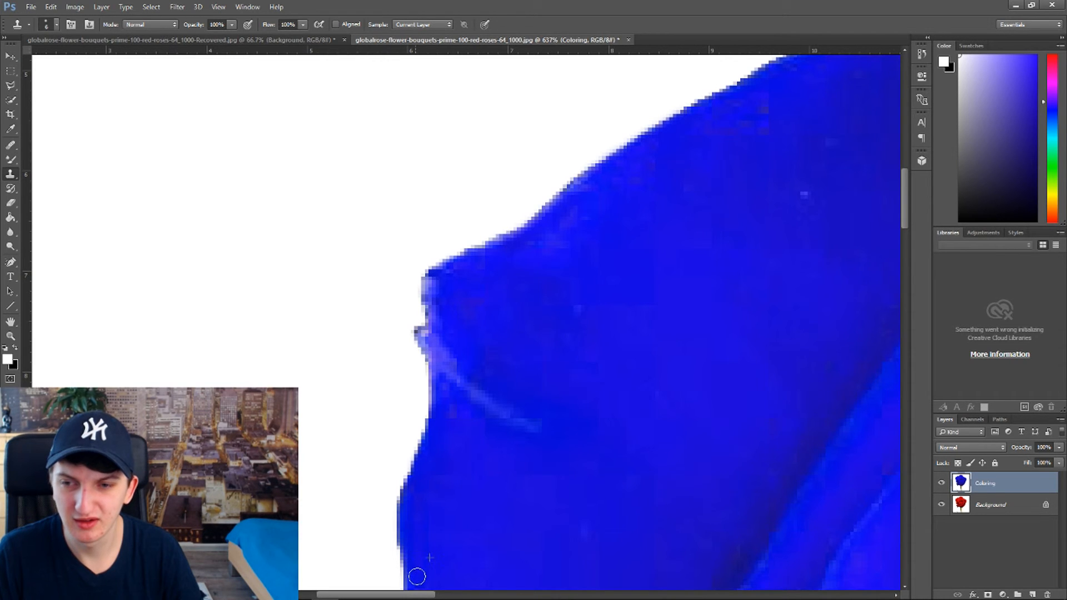
pyautogui.scroll(-3, 784, 410)
pyautogui.moveTo(451, 595)
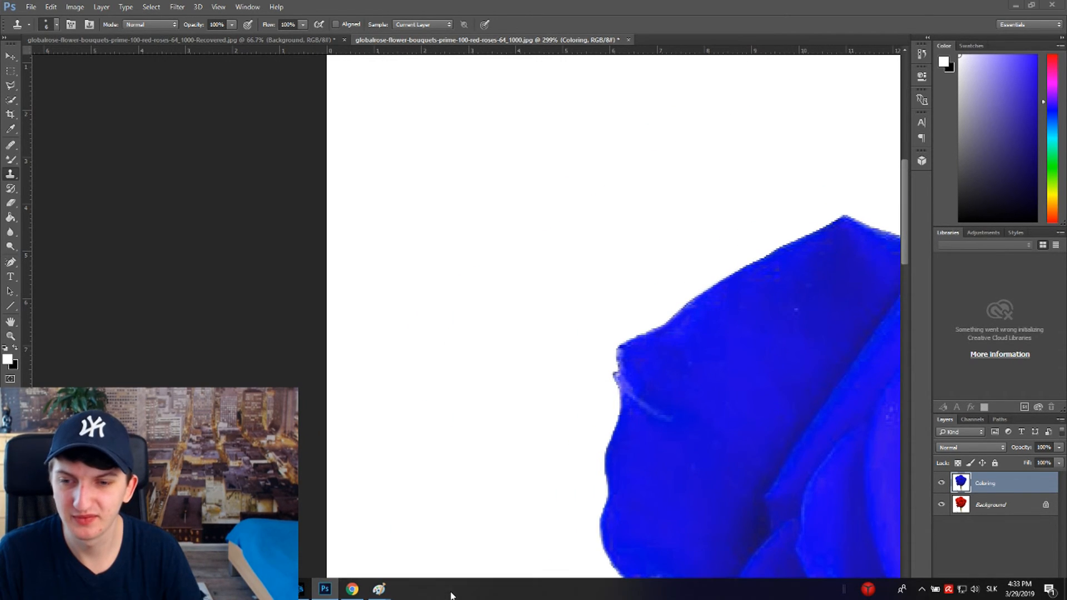
pyautogui.scroll(-3, 490, 537)
pyautogui.scroll(5, 627, 291)
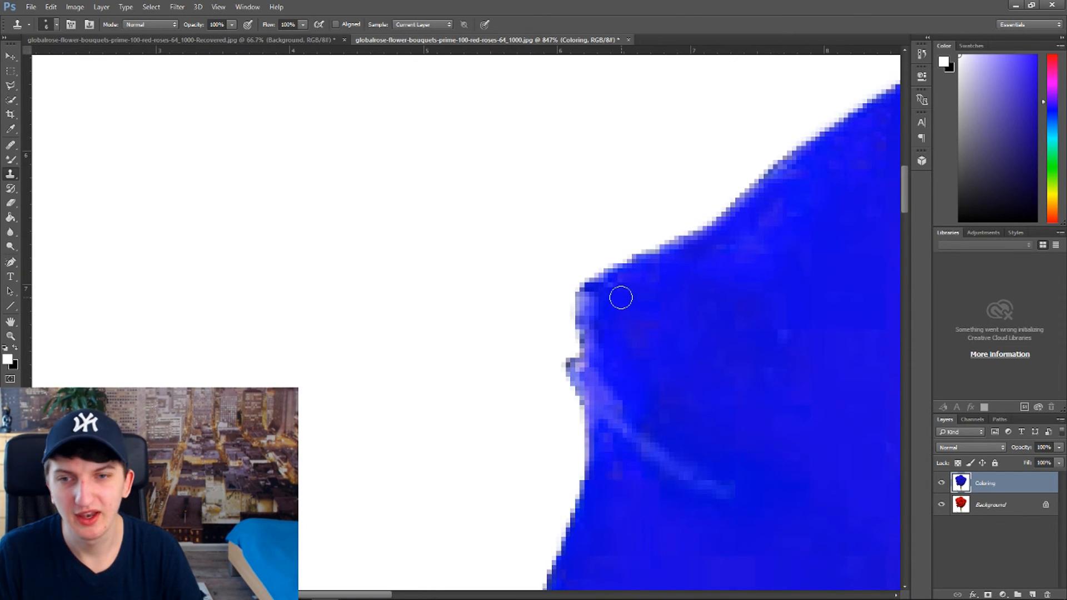
pyautogui.keyDown('alt'); pyautogui.click(621, 397); pyautogui.keyUp('alt')
pyautogui.moveTo(583, 292); pyautogui.dragTo(589, 303)
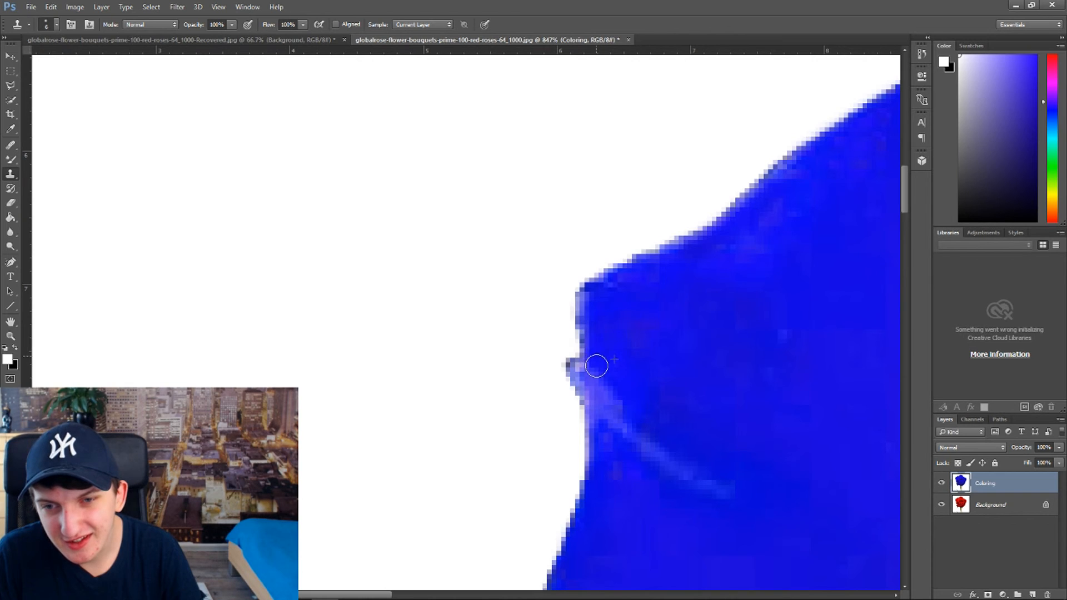
# Clone adjacent blue texture over the light curved streak running inward from the notch of the outer left petal.
pyautogui.keyDown('alt'); pyautogui.click(724, 507); pyautogui.keyUp('alt')
pyautogui.moveTo(726, 490); pyautogui.dragTo(659, 457)
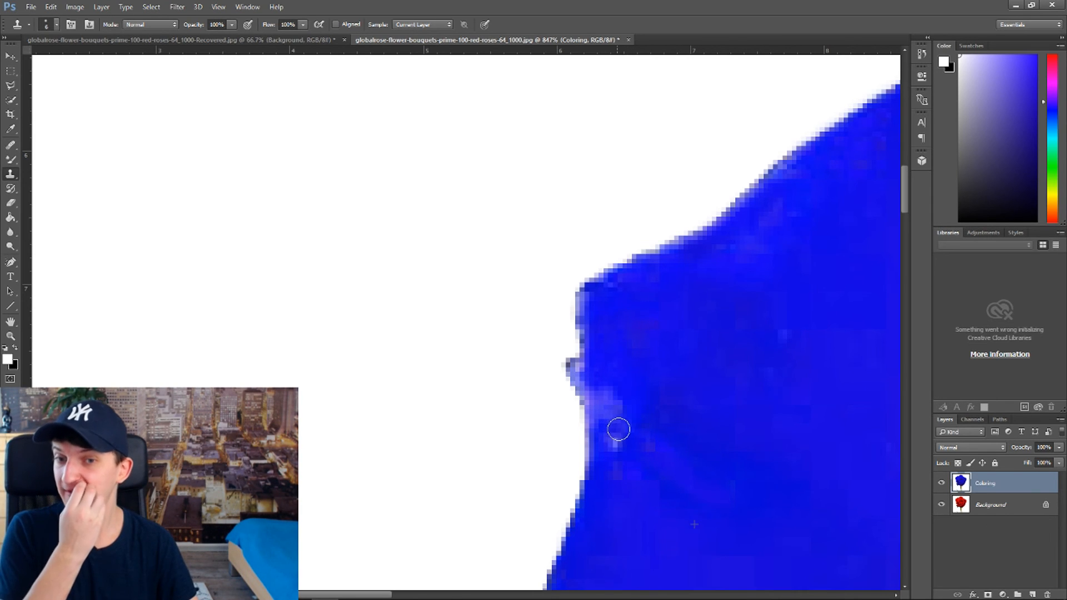
pyautogui.scroll(-5, 769, 400)
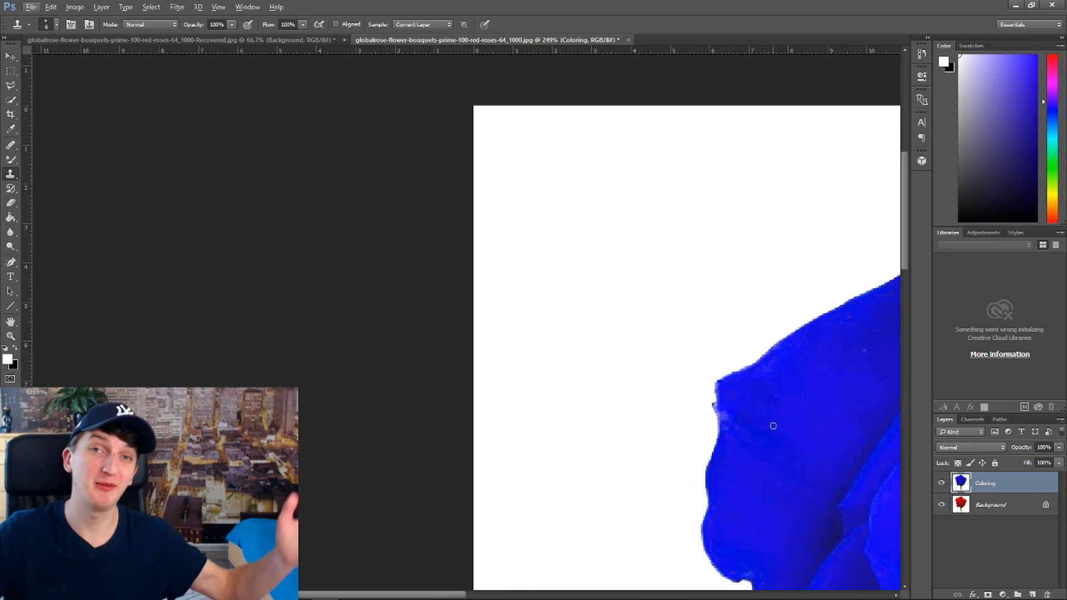